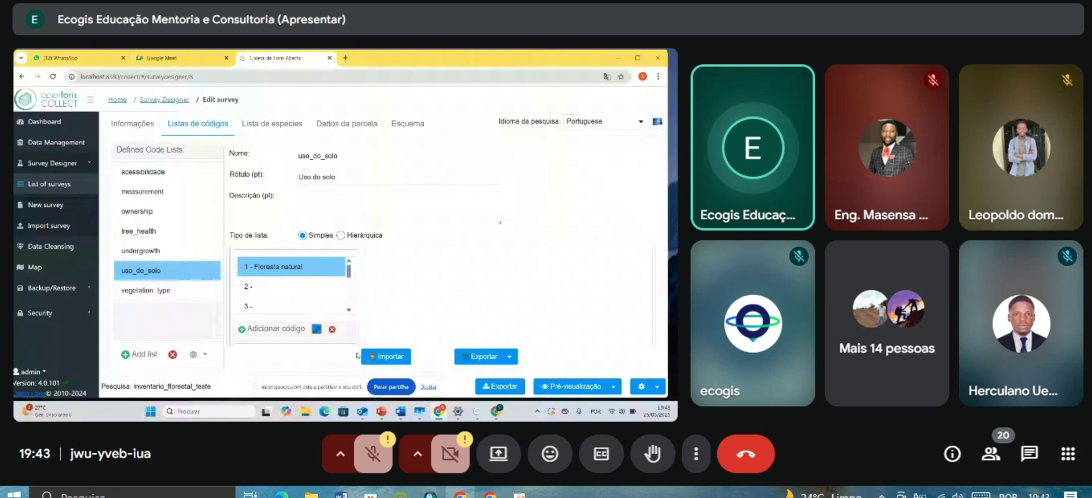
# Label code 2 of the uso_do_solo list as "Plantação florestal" and apply the change.
pyautogui.click(251, 287)
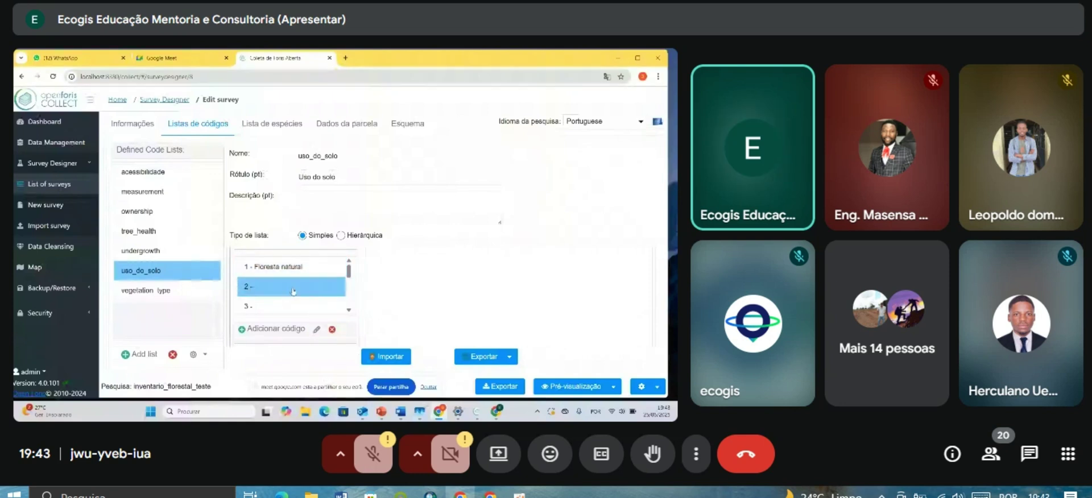
pyautogui.click(317, 330)
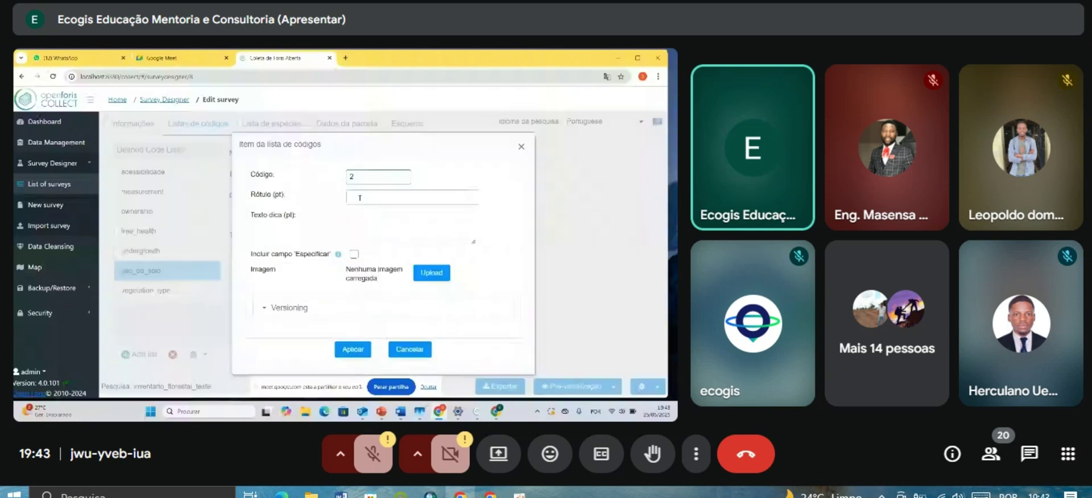
pyautogui.click(359, 198)
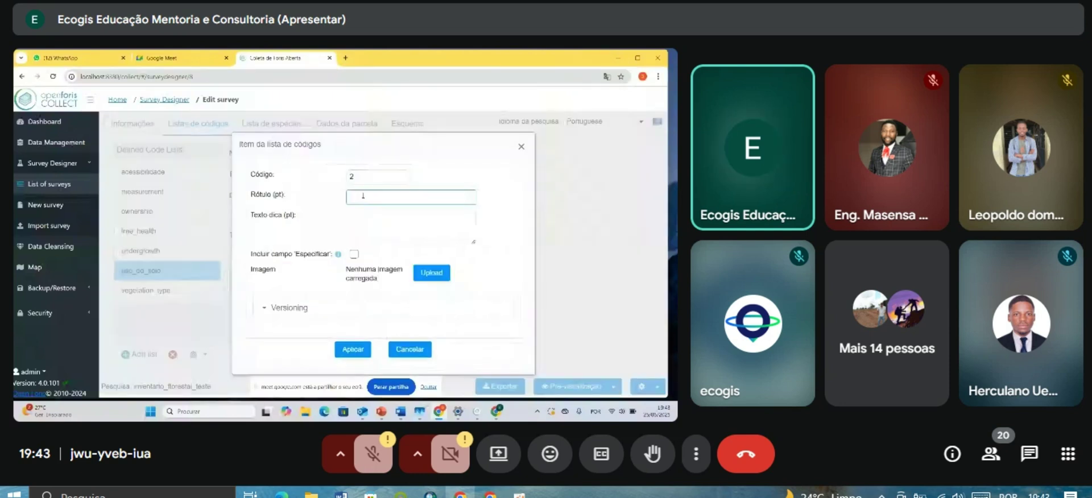
pyautogui.write('Flore')
pyautogui.doubleClick(365, 197)
pyautogui.write('Plantação floresta')
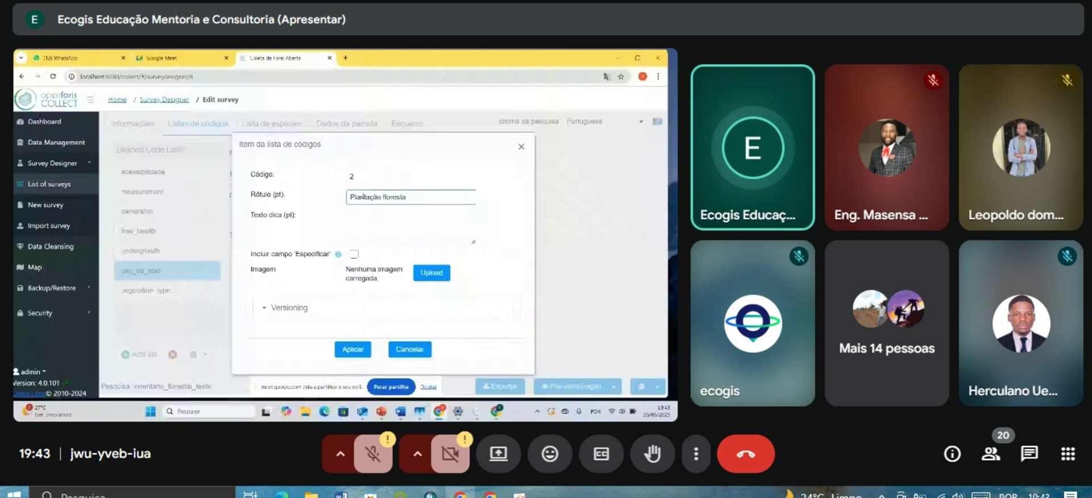
pyautogui.write('l')
pyautogui.click(354, 345)
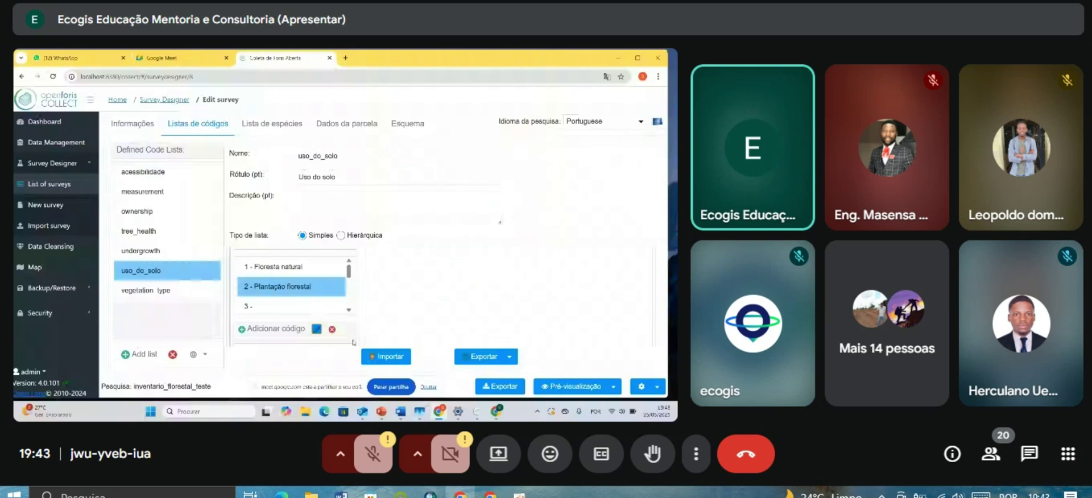
# Try "Cultivo agrícola" as the label of code 3 in the uso_do_solo list and clear the label again.
pyautogui.doubleClick(249, 306)
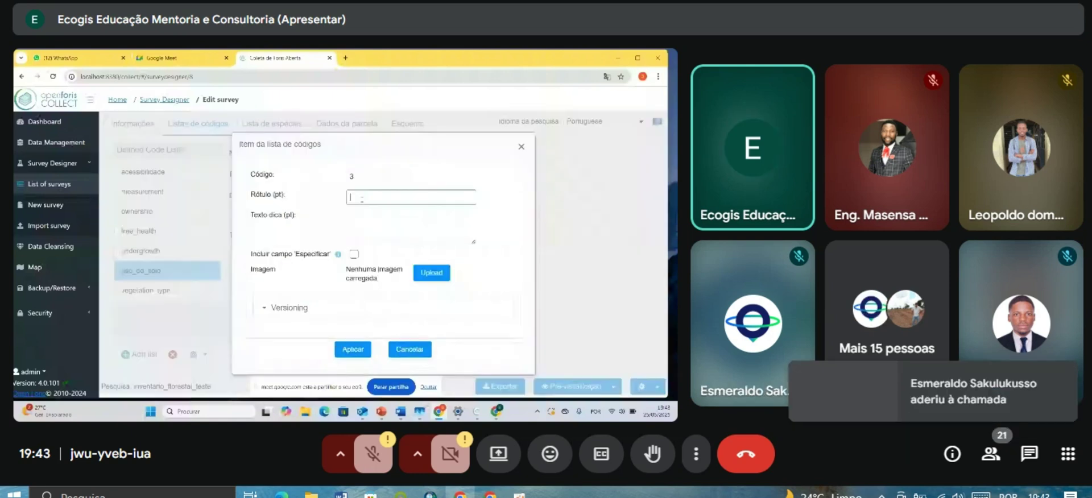
pyautogui.write('Cultivo agrícola')
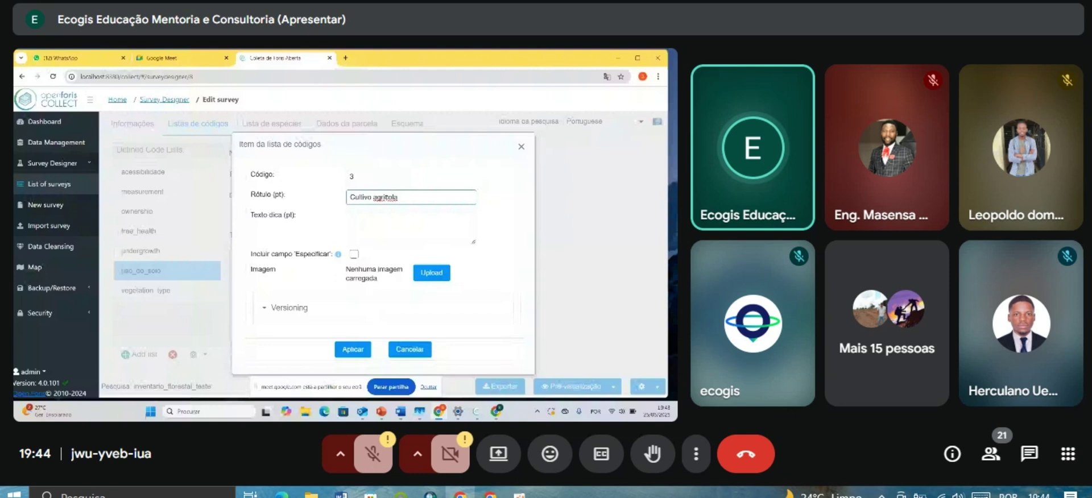
pyautogui.hotkey('ctrl', 'a')
pyautogui.press('BackSpace')
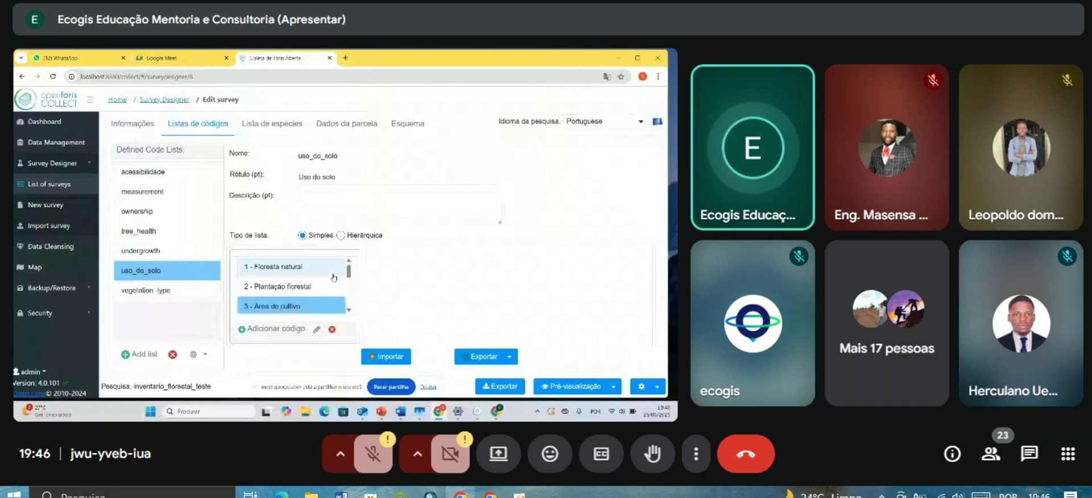
# Review the labelled land-use codes in the uso_do_solo list, including the details of code 1.
pyautogui.scroll(-3, 350, 308)
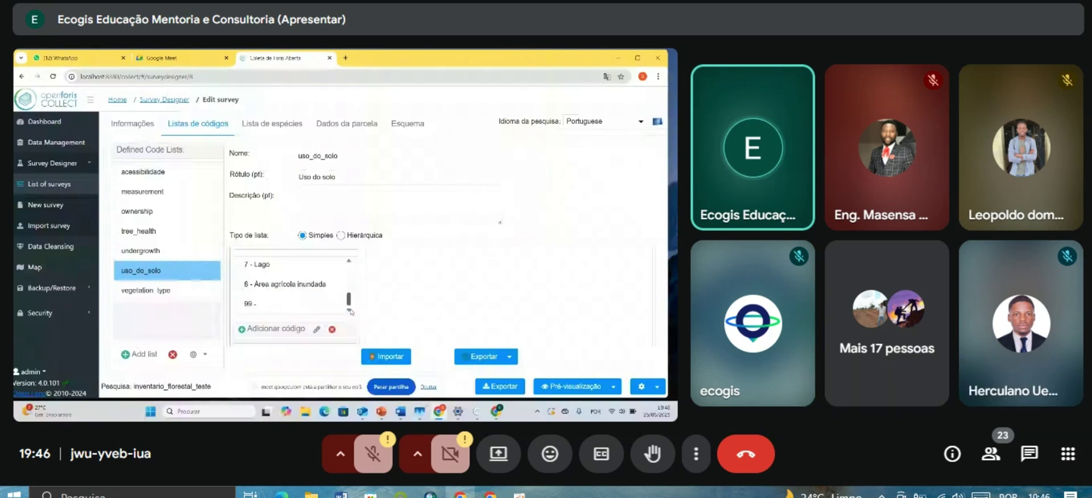
pyautogui.scroll(3, 349, 308)
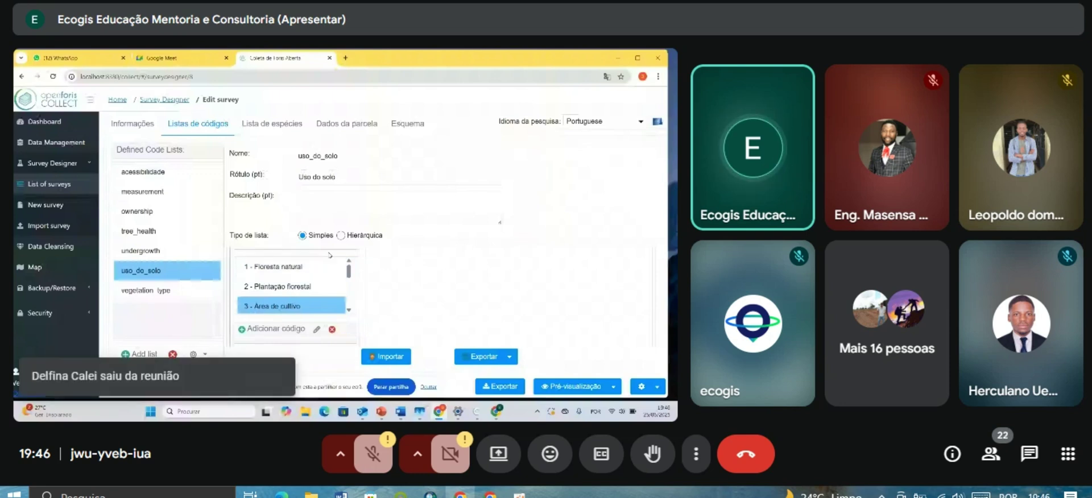
pyautogui.click(256, 268)
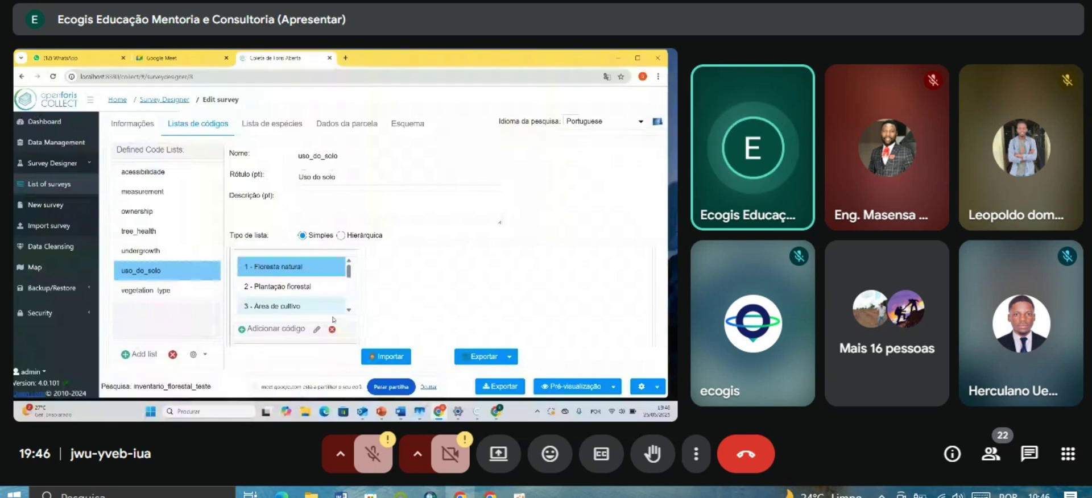
pyautogui.click(317, 329)
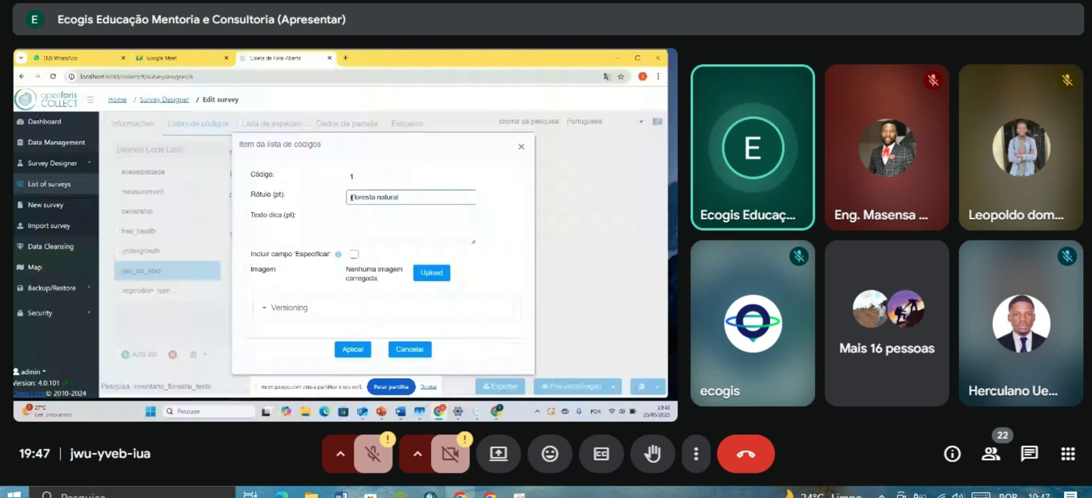
pyautogui.press('Escape')
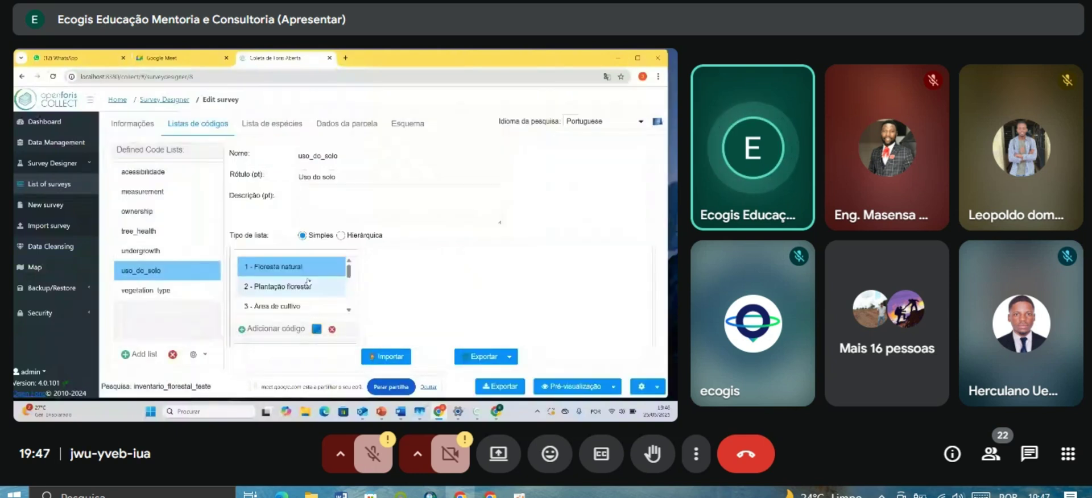
pyautogui.click(308, 285)
pyautogui.click(349, 310)
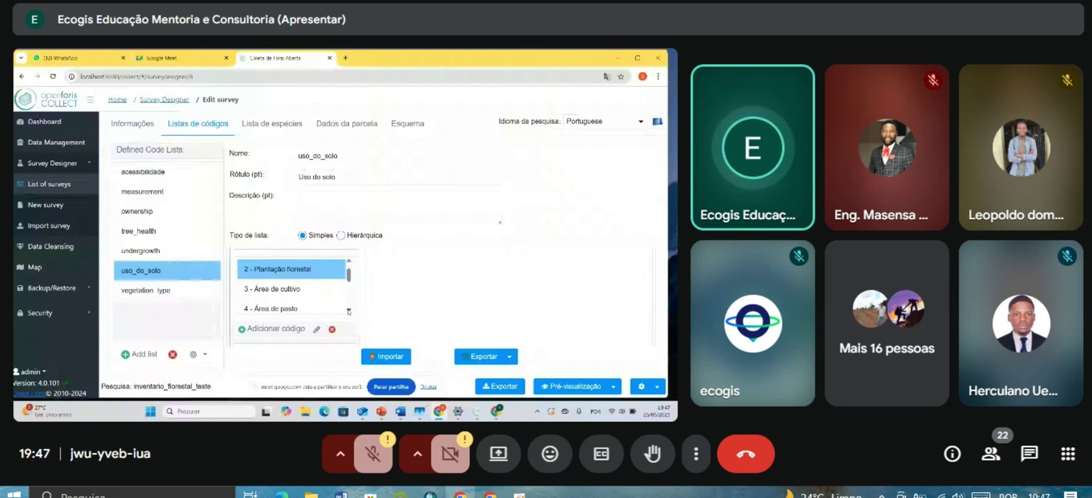
pyautogui.scroll(1, 349, 311)
pyautogui.scroll(-2, 351, 286)
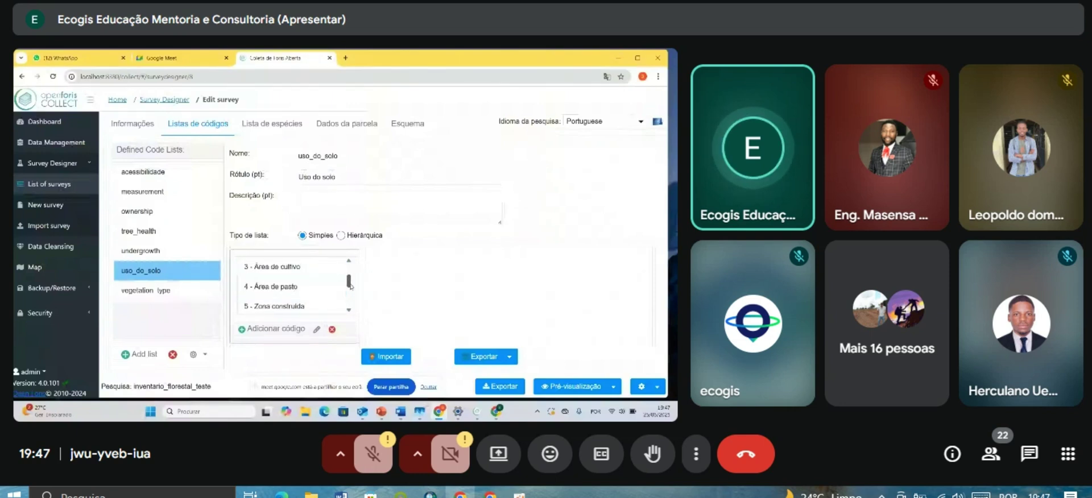
# Delete code 99 from the uso_do_solo list and confirm the removal.
pyautogui.moveTo(351, 286); pyautogui.dragTo(347, 308)
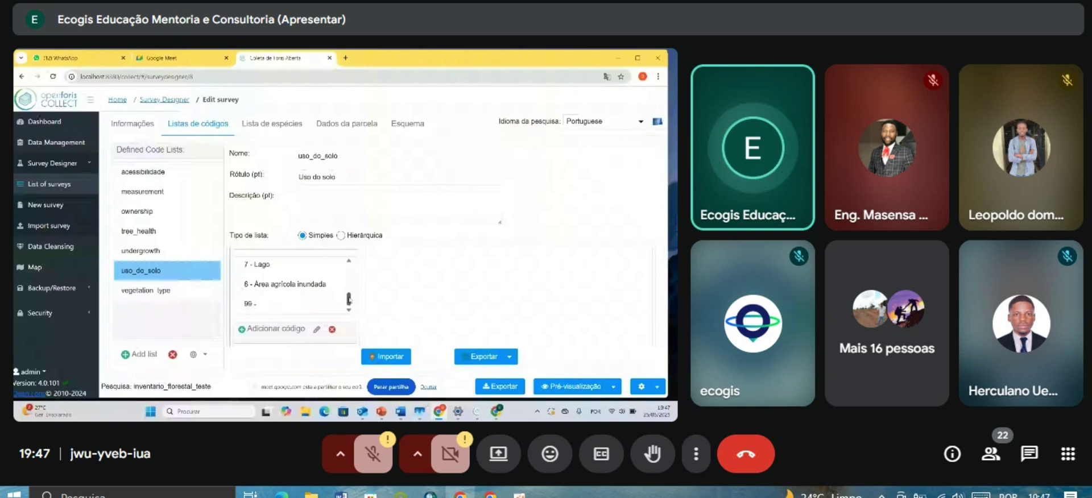
pyautogui.moveTo(349, 300); pyautogui.dragTo(349, 274)
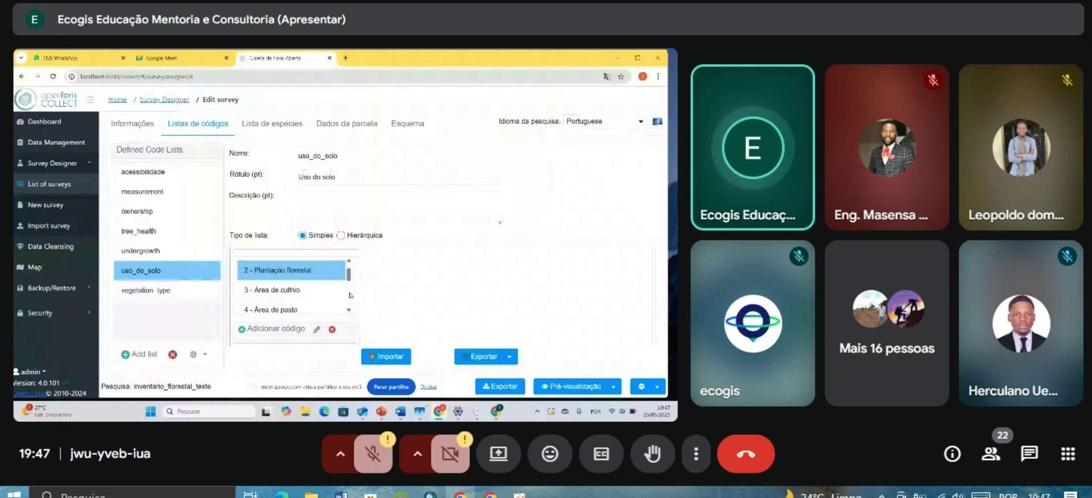
pyautogui.click(333, 330)
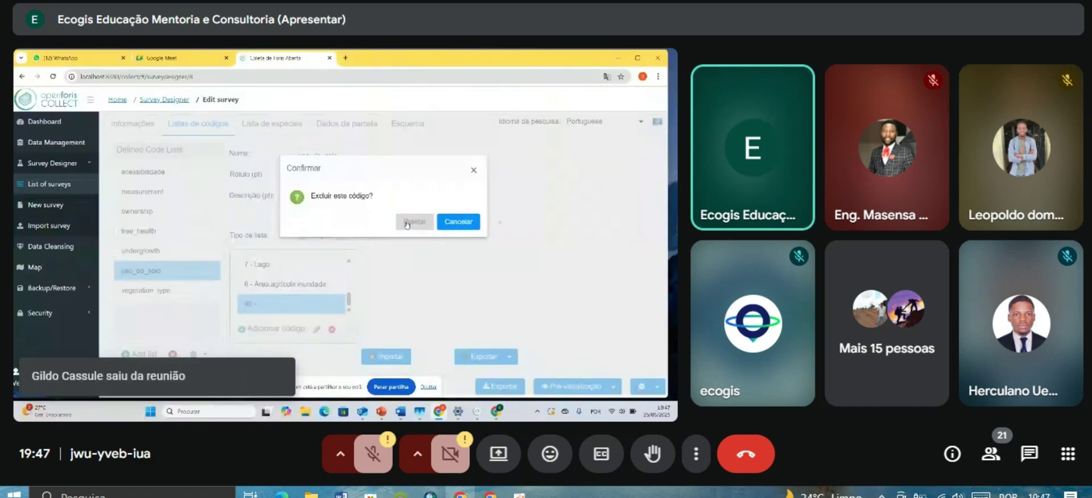
pyautogui.click(407, 223)
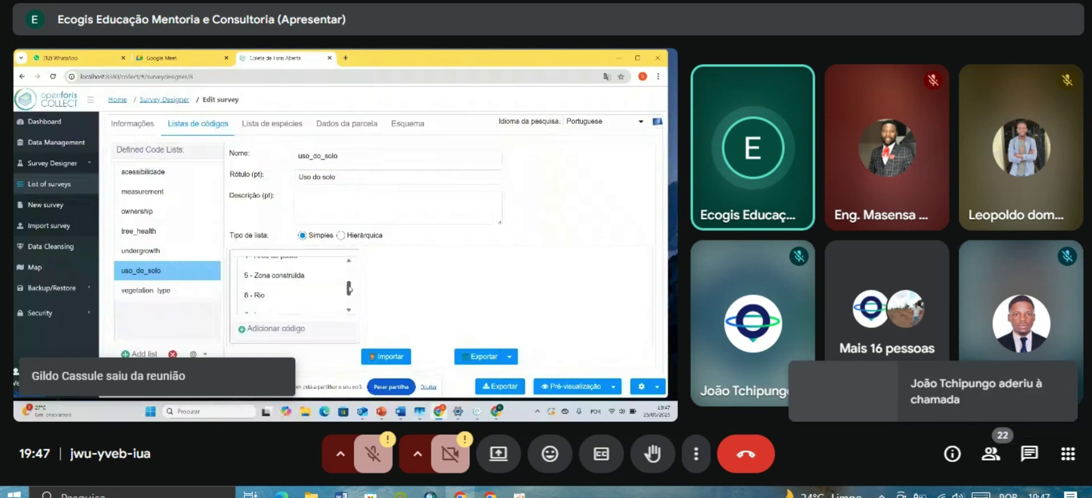
# Look through the remaining codes of the uso_do_solo list to check their numbers and labels.
pyautogui.scroll(3, 350, 289)
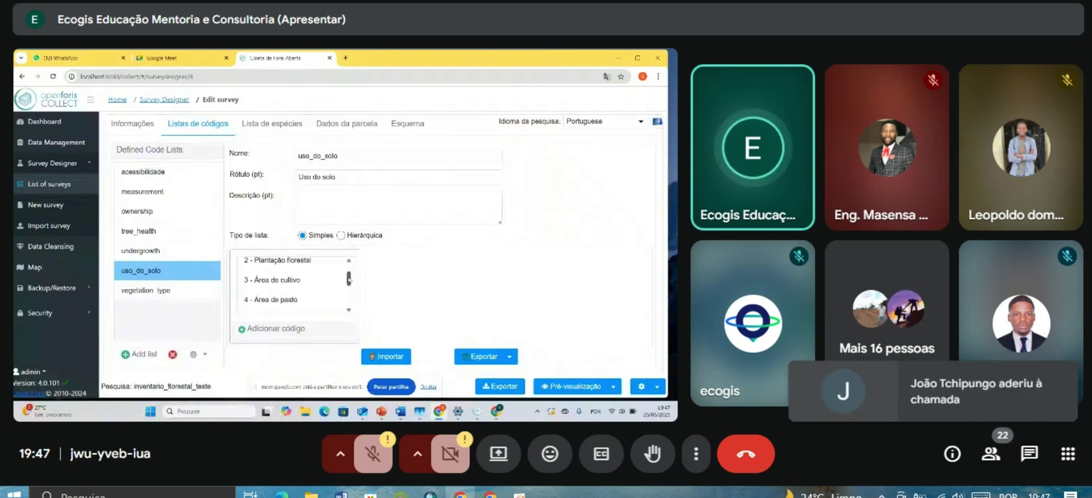
pyautogui.scroll(-3, 348, 296)
pyautogui.scroll(-1, 346, 298)
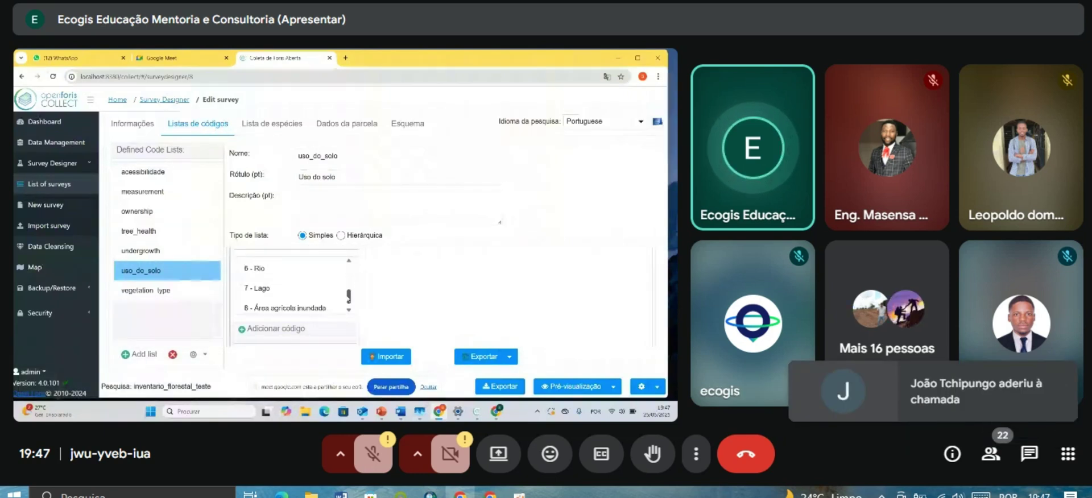
pyautogui.scroll(-1, 348, 296)
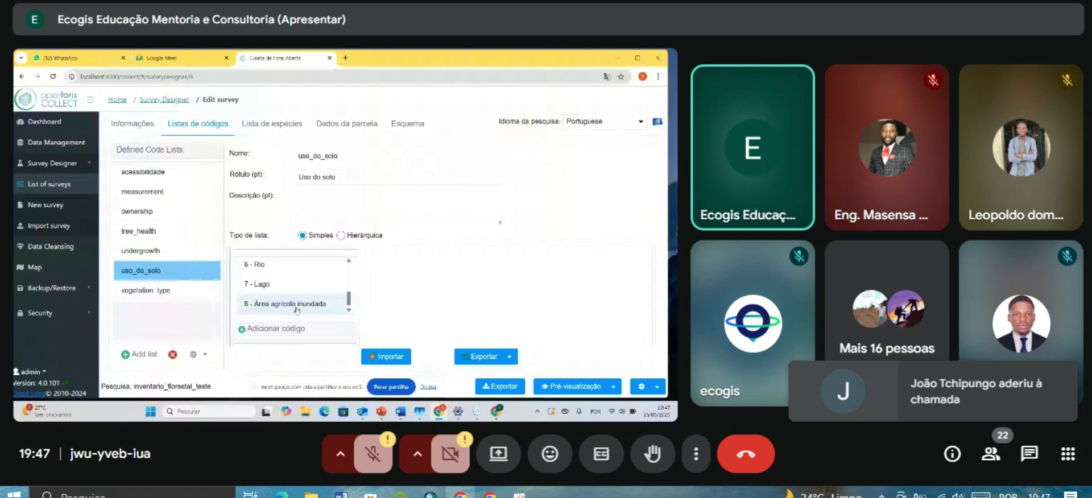
pyautogui.scroll(1, 345, 302)
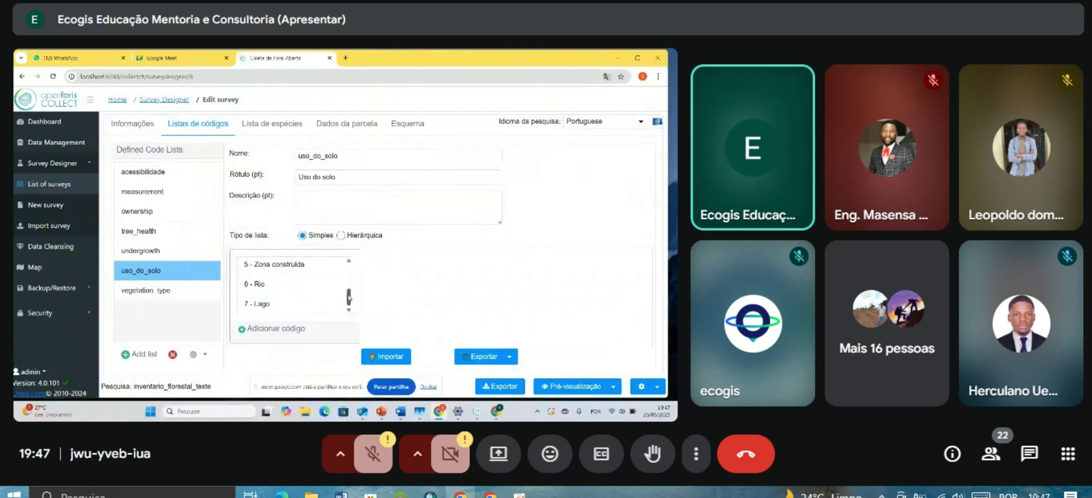
pyautogui.moveTo(349, 296)
pyautogui.mouseDown()
pyautogui.moveTo(349, 277)
pyautogui.moveTo(349, 288)
pyautogui.mouseUp()
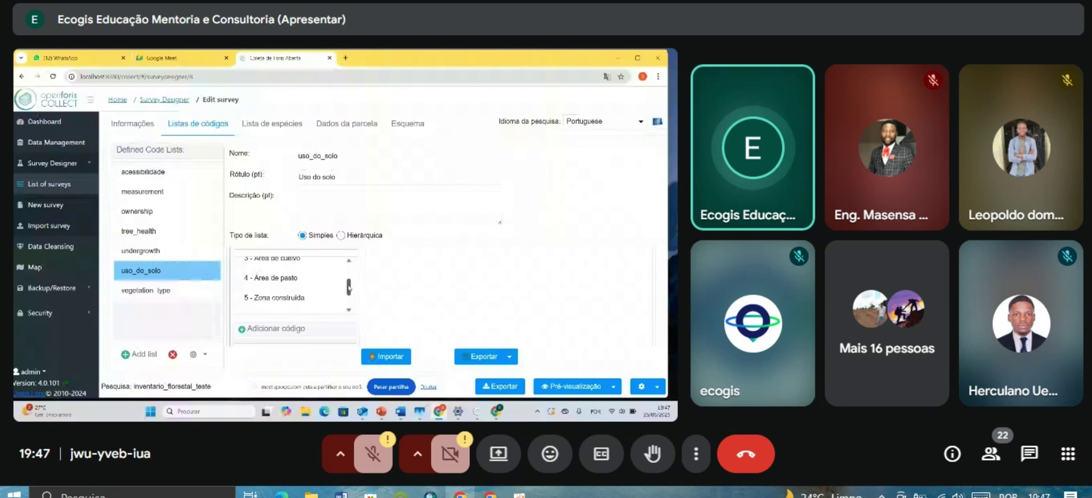
pyautogui.moveTo(349, 289); pyautogui.dragTo(349, 292)
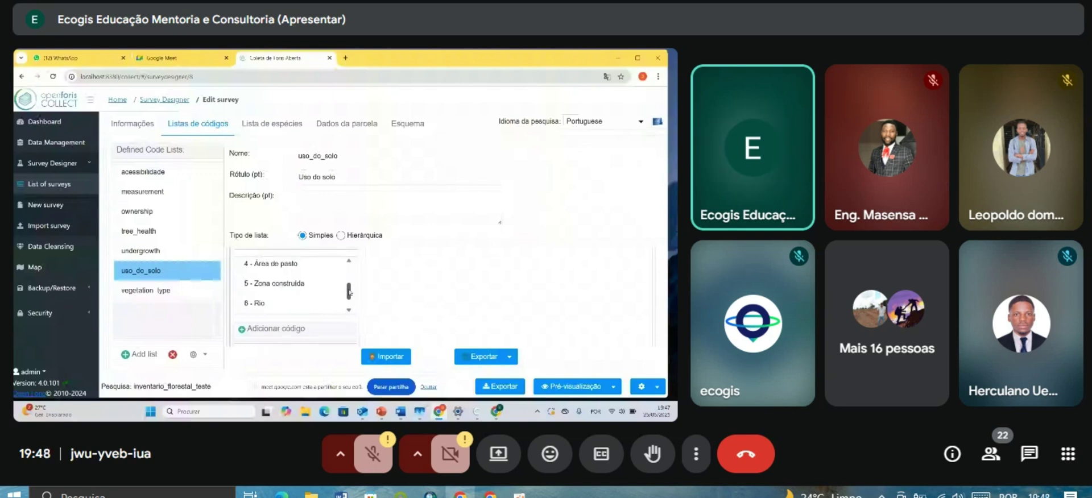
pyautogui.moveTo(349, 292); pyautogui.dragTo(357, 266)
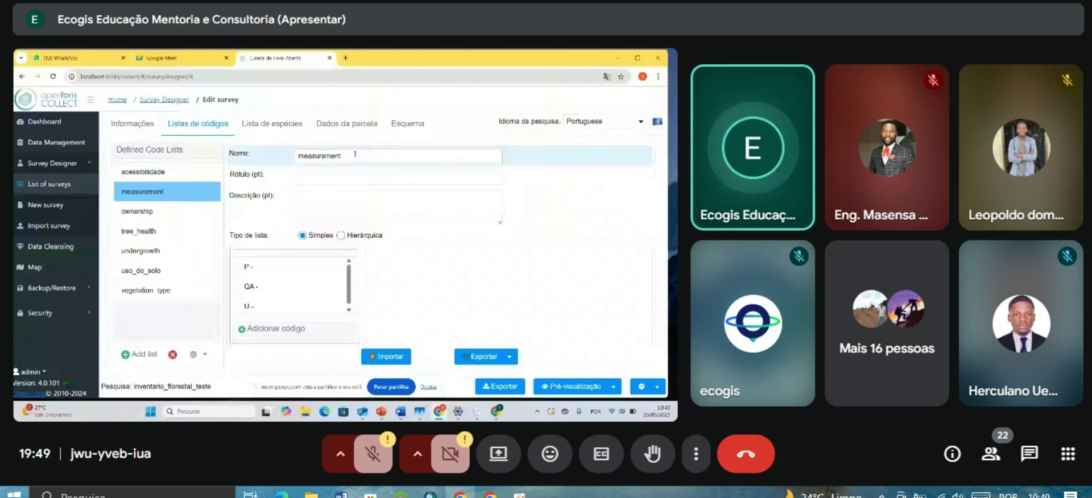
# Rename the measurement code list as finalidade.
pyautogui.moveTo(355, 154); pyautogui.dragTo(292, 158)
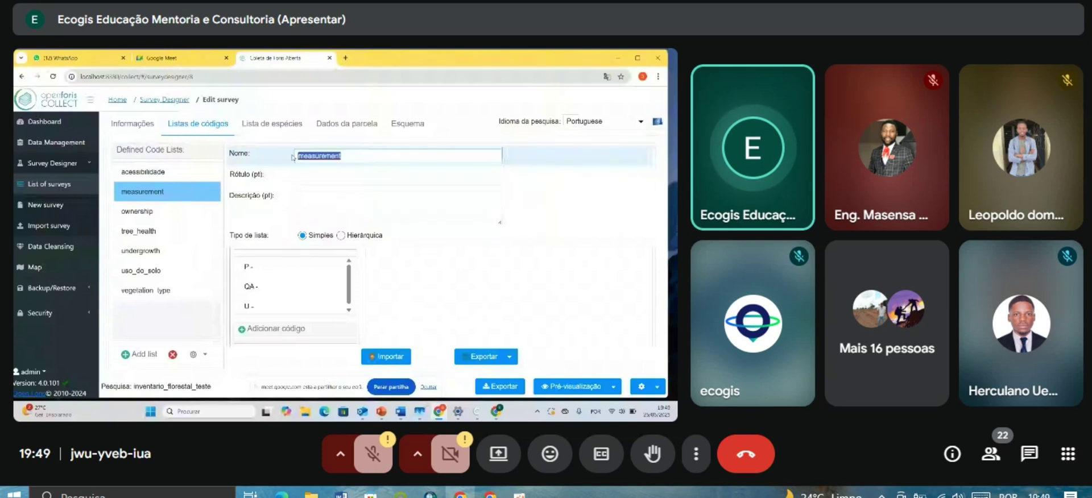
pyautogui.write('F')
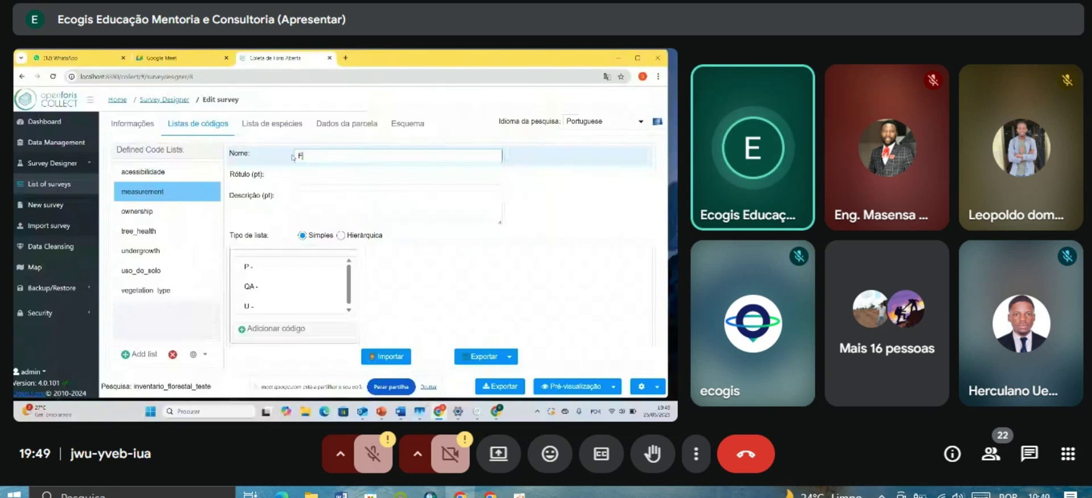
pyautogui.press('BackSpace')
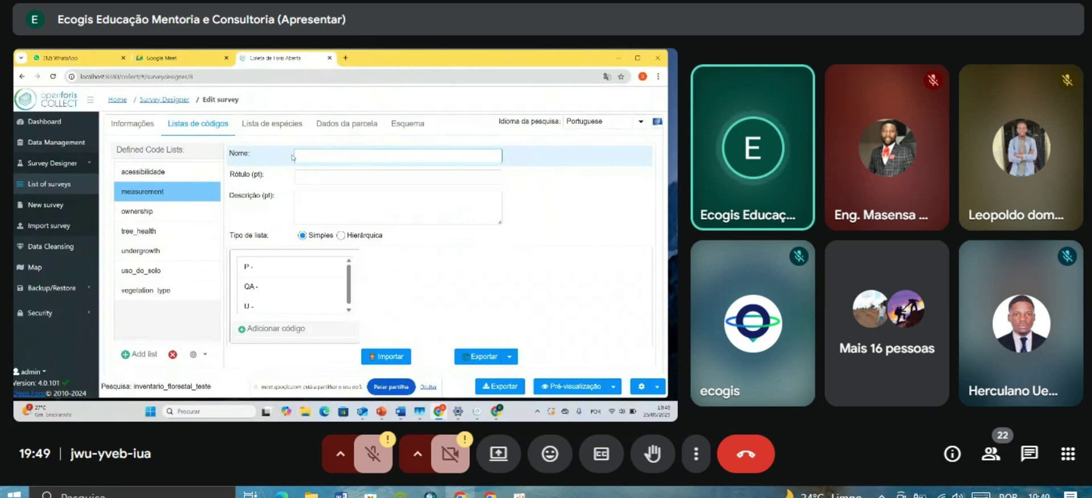
pyautogui.write('finalid')
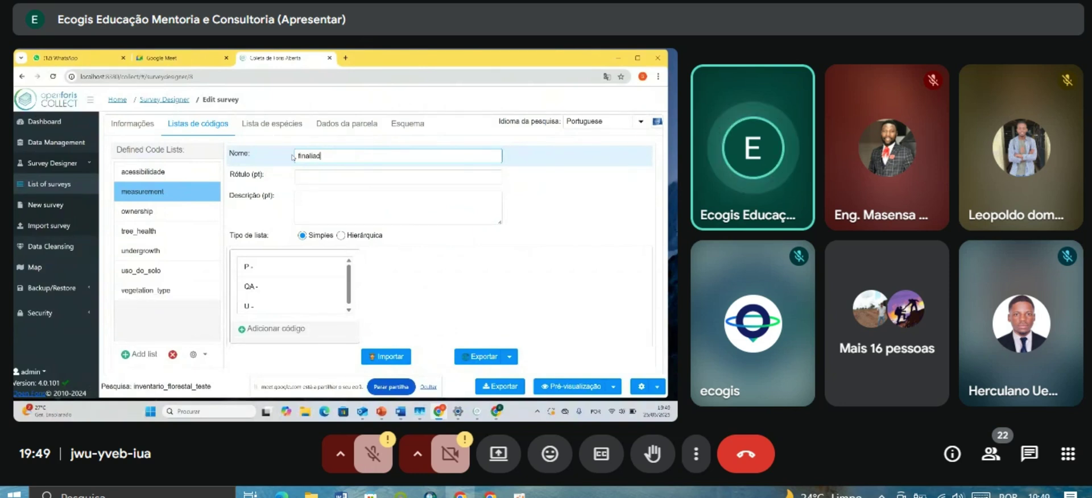
pyautogui.press('BackSpace')
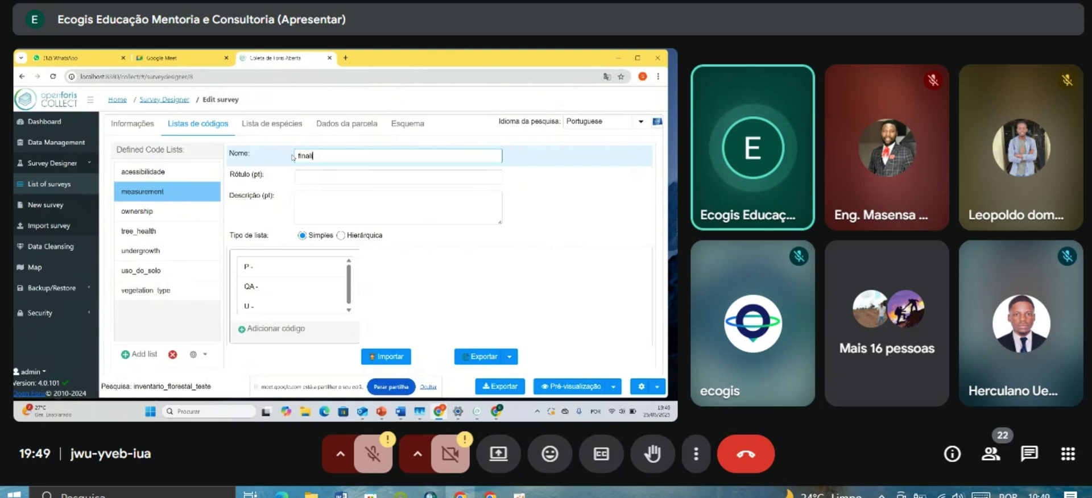
pyautogui.write('dade_d')
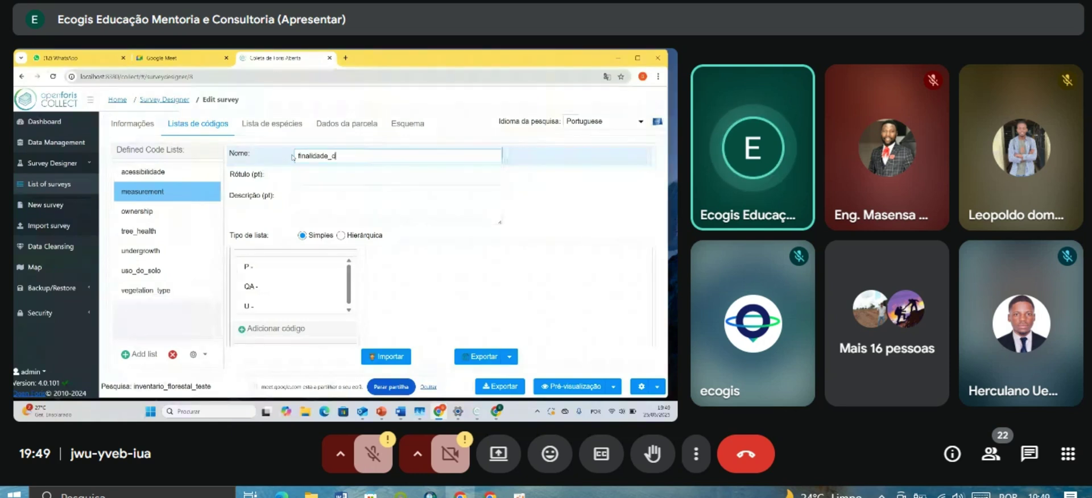
pyautogui.write('o_inquer')
pyautogui.write('ito')
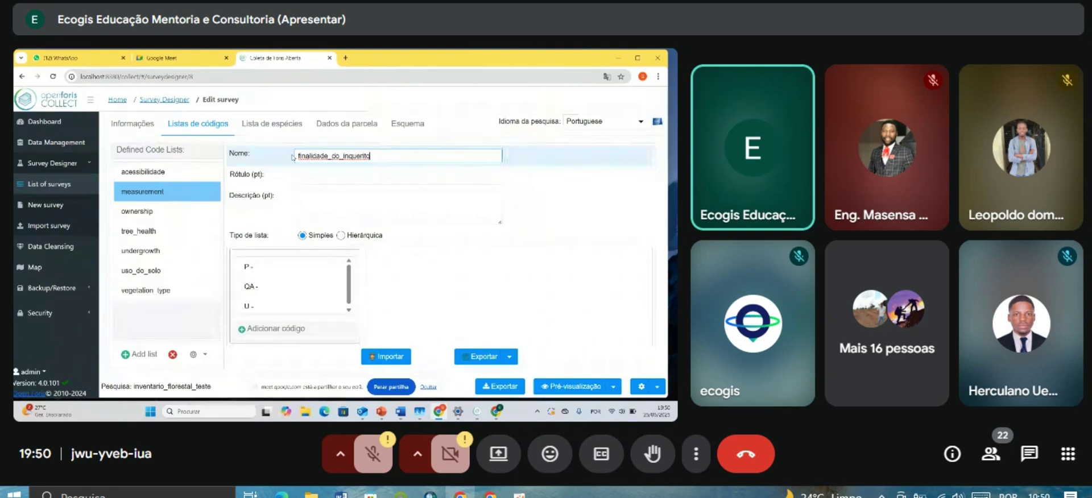
# Set the Portuguese label of the finalidade code list to "Finalidade".
pyautogui.click(323, 181)
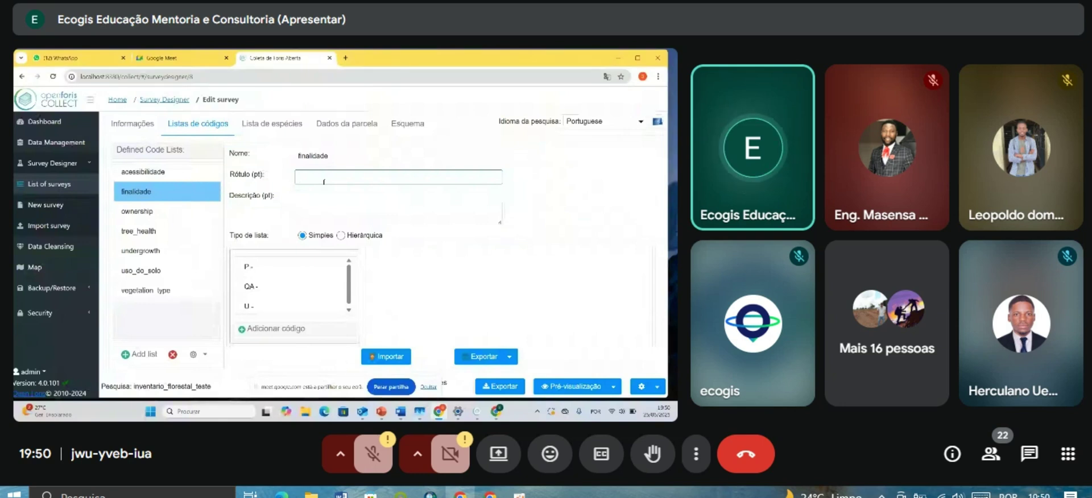
pyautogui.write('Fina')
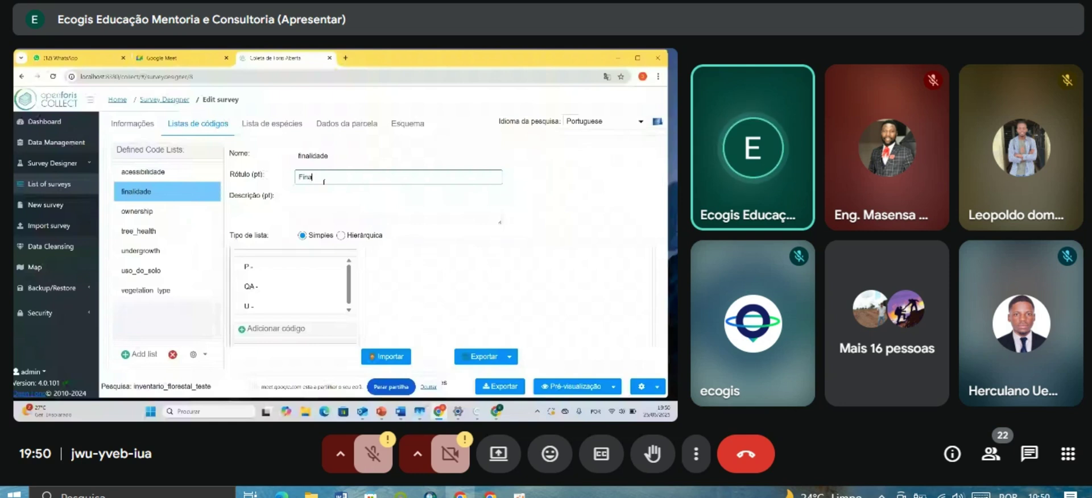
pyautogui.write('lidade')
# Change code P in the finalidade list to Colecta_de_Dados and label it "Colecta de Dados".
pyautogui.click(247, 267)
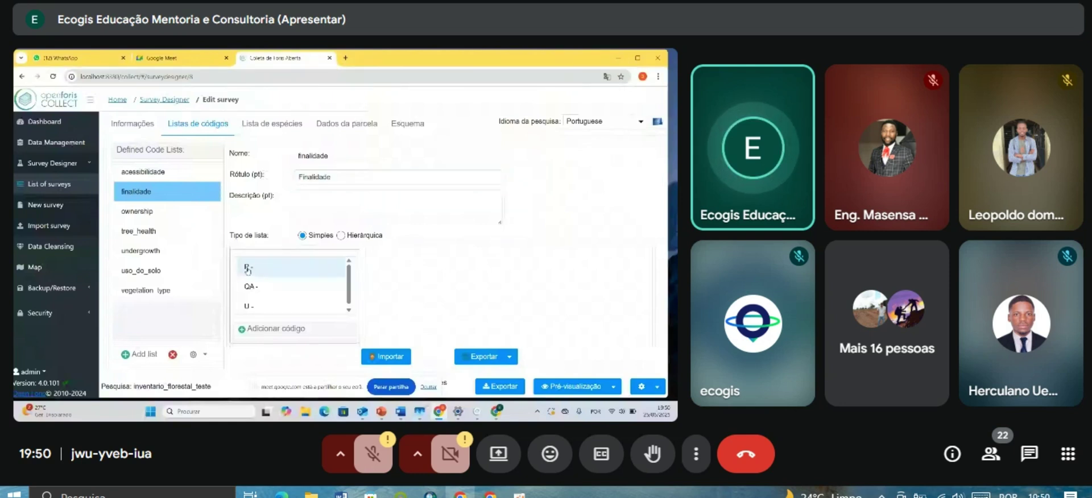
pyautogui.click(247, 268)
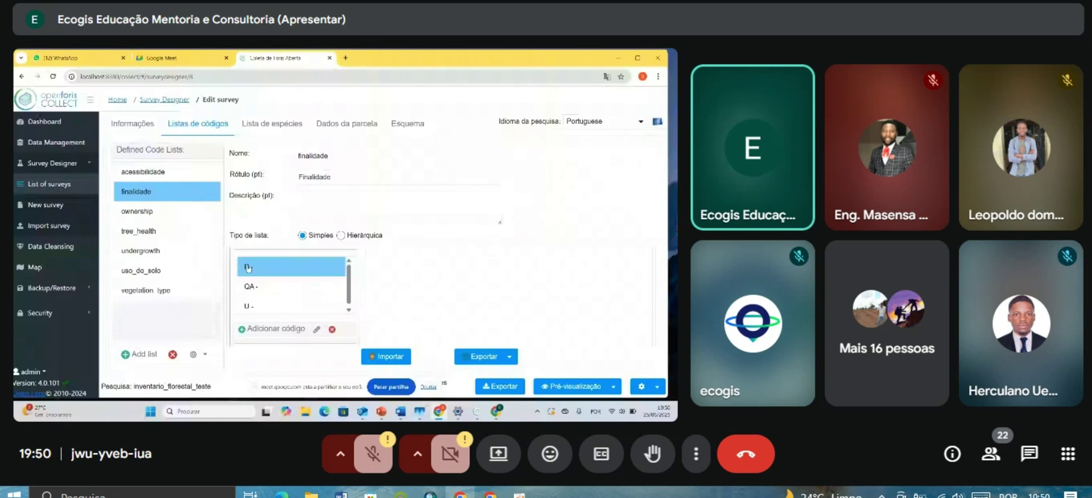
pyautogui.doubleClick(277, 271)
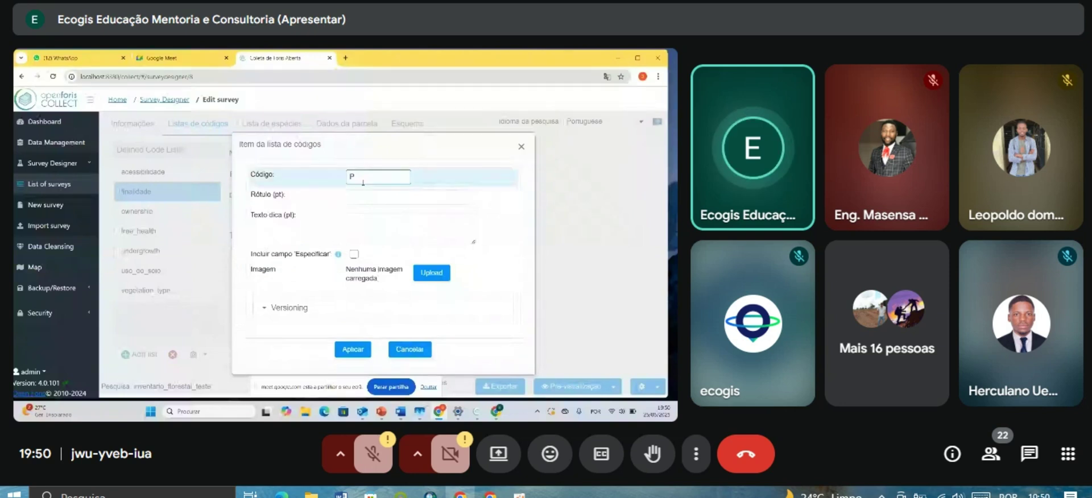
pyautogui.doubleClick(363, 181)
pyautogui.write('Cole')
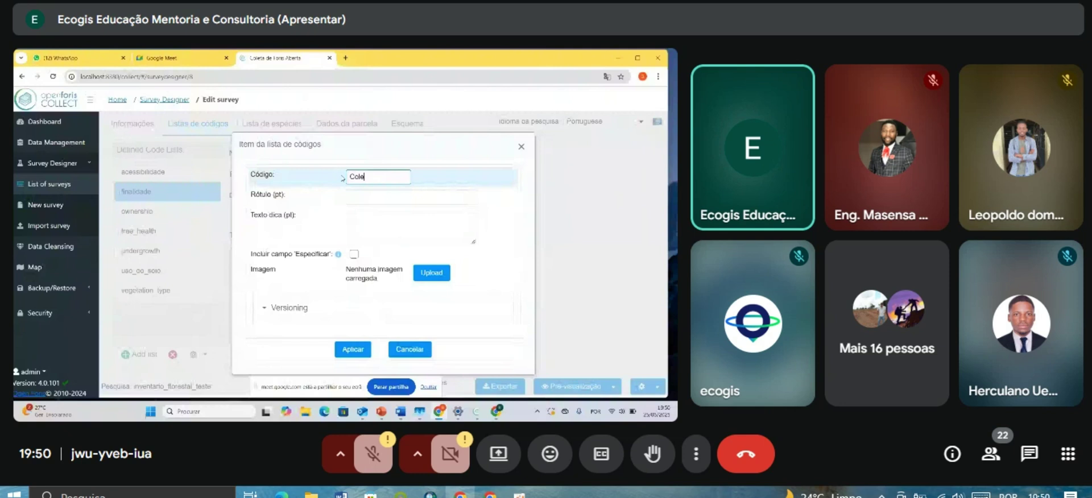
pyautogui.write('cta_de_Dad')
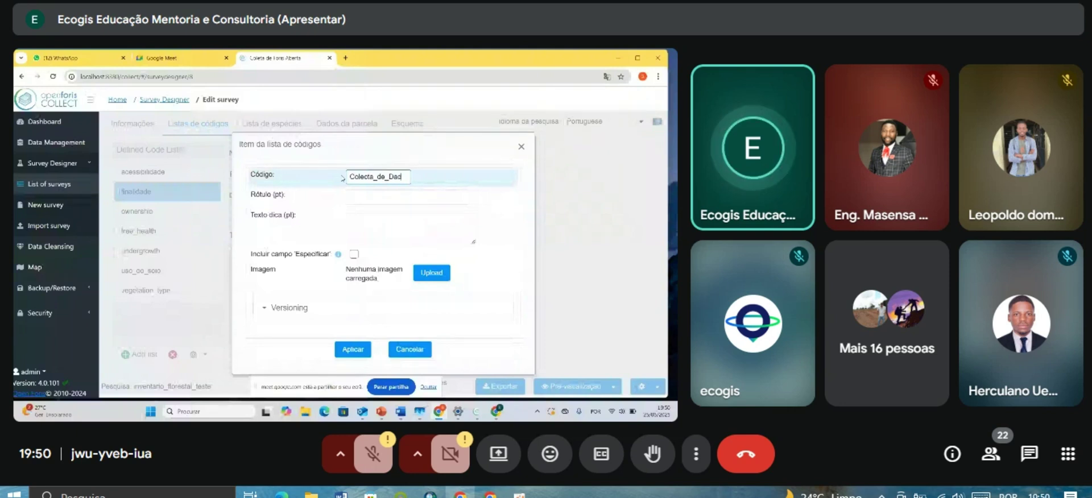
pyautogui.write('os')
pyautogui.click(357, 195)
pyautogui.write('Colecta de')
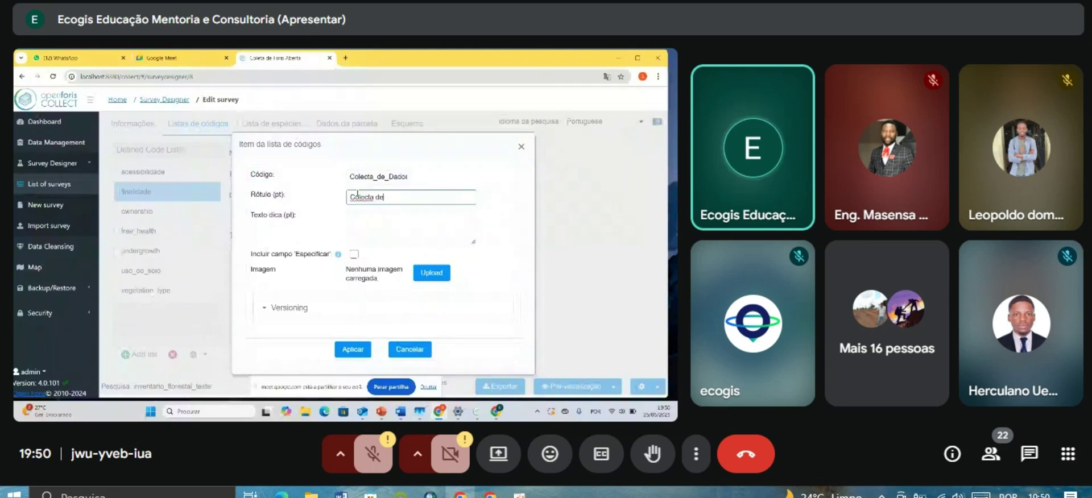
pyautogui.write(' Dados')
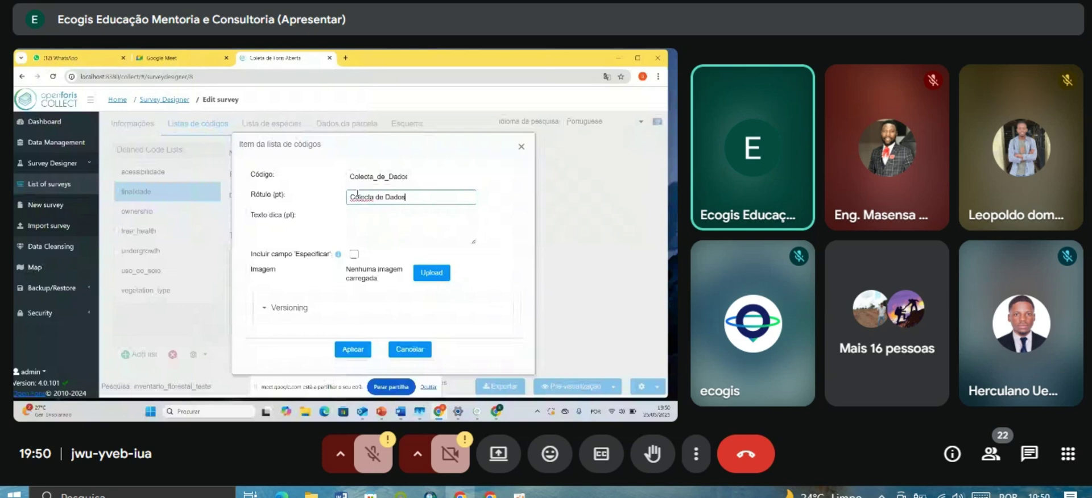
# Rewrite the data-collection code in lowercase as colecta_de_dados and apply the item changes.
pyautogui.click(392, 177)
pyautogui.press('BackSpace')
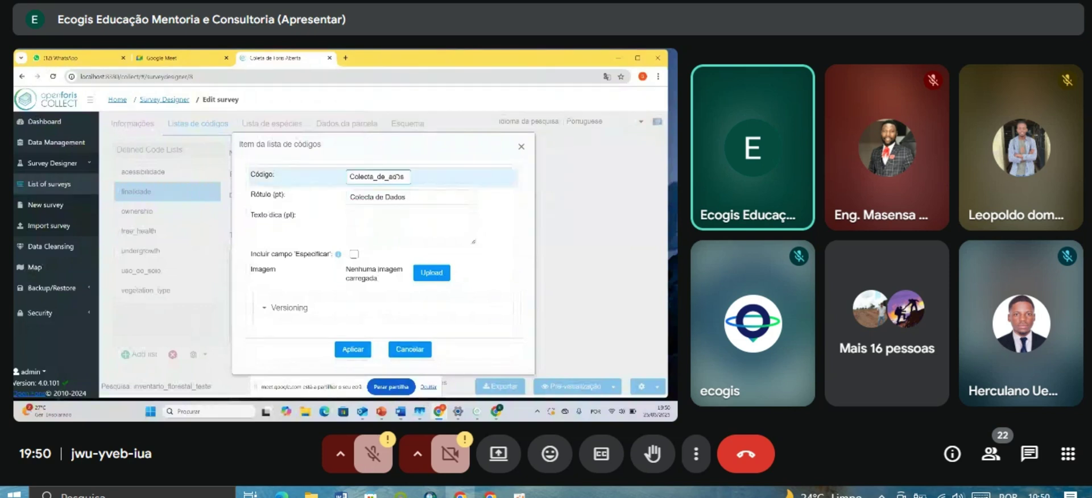
pyautogui.write('d')
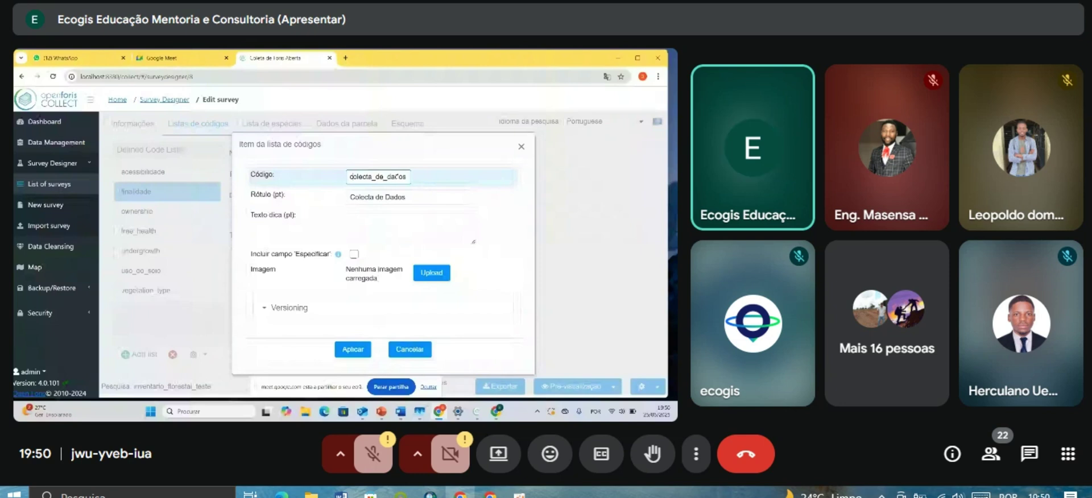
pyautogui.click(408, 227)
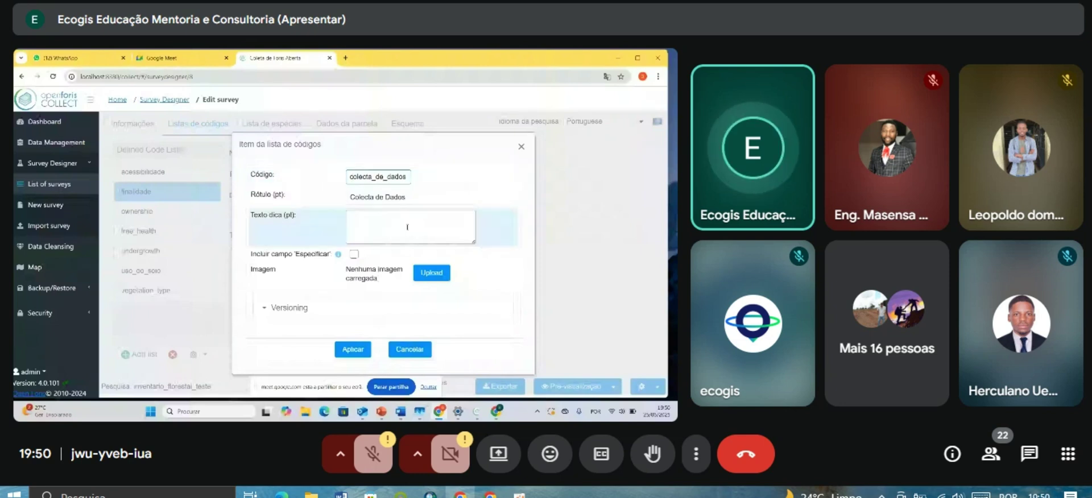
pyautogui.click(352, 350)
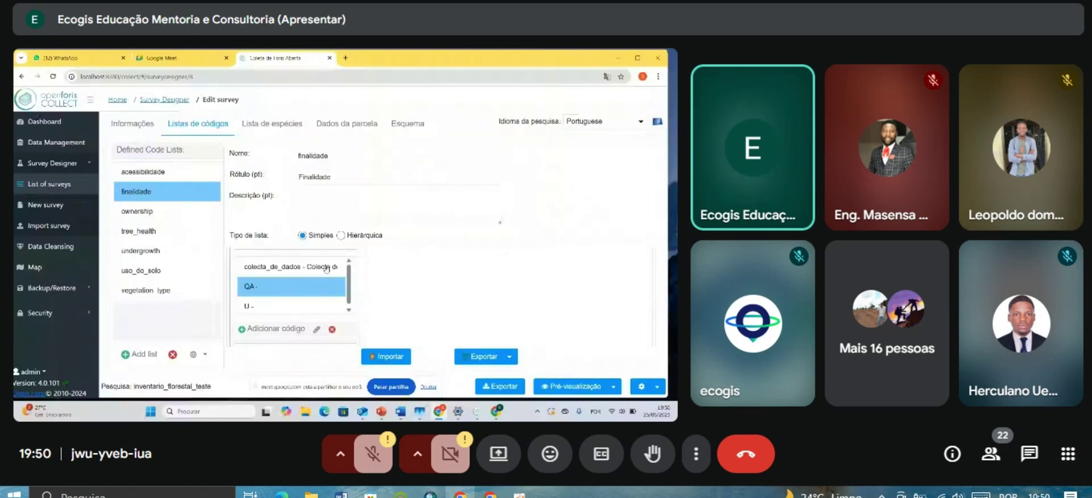
# Change code QA in the finalidade list to controlo_da_qualidade with the label "Controlo da qualidade" and apply it.
pyautogui.write('controlo_da_qualiad')
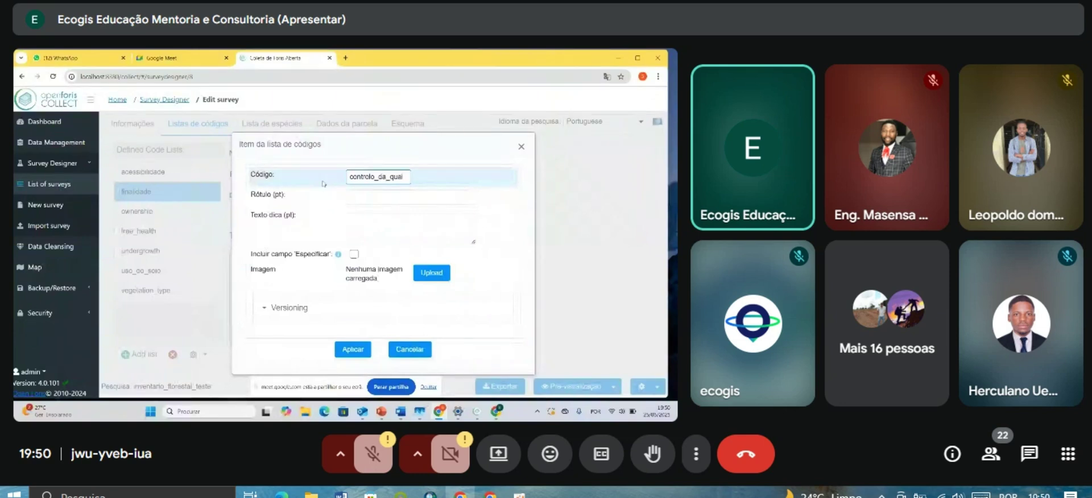
pyautogui.press('BackSpace')
pyautogui.press('BackSpace')
pyautogui.write('dade')
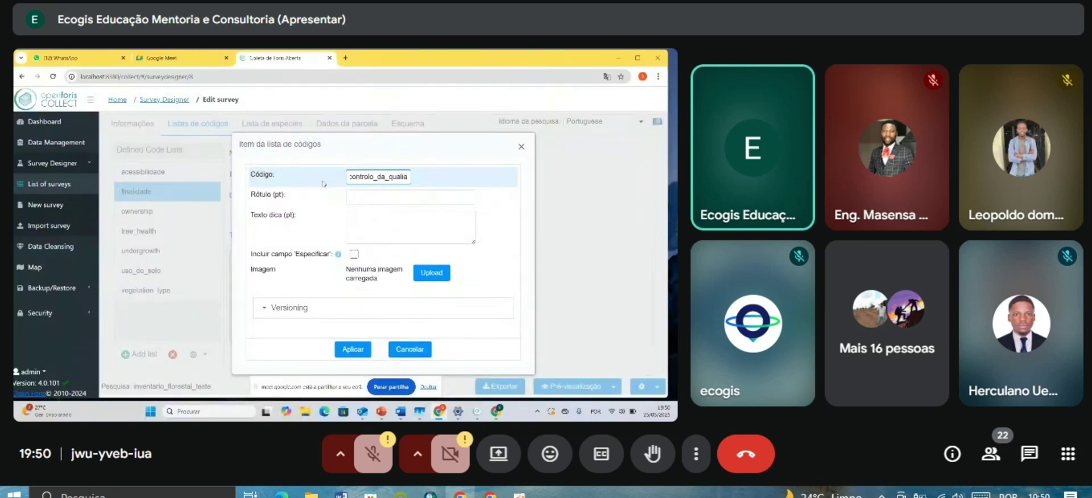
pyautogui.click(360, 197)
pyautogui.write('Control')
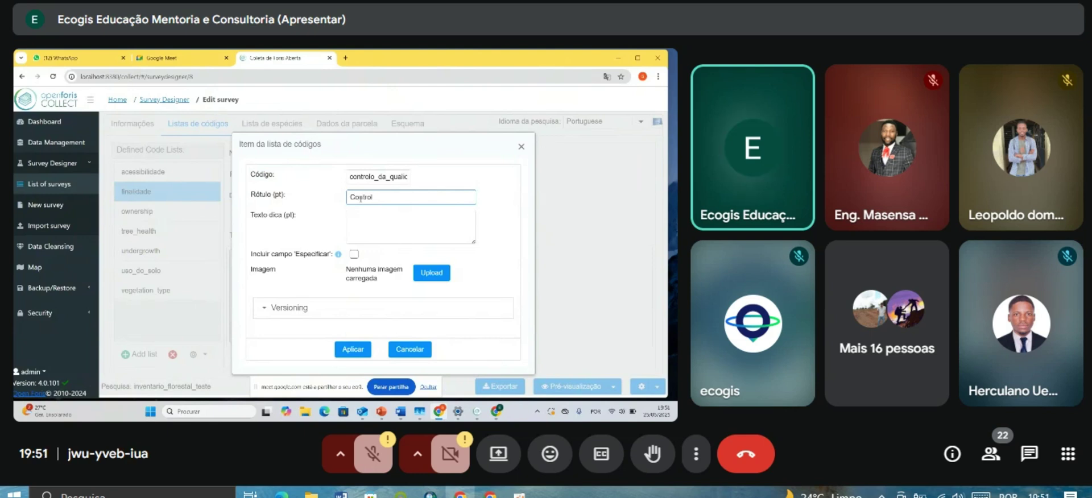
pyautogui.write('o da qualidade')
pyautogui.click(353, 350)
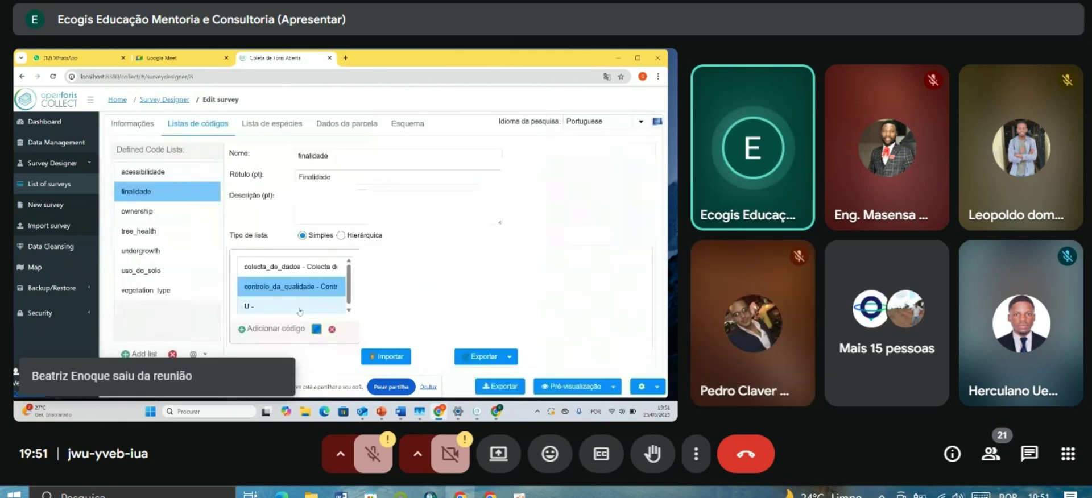
# Change code U in the finalidade list to teste with the label "Teste" and apply it.
pyautogui.click(299, 309)
pyautogui.click(316, 329)
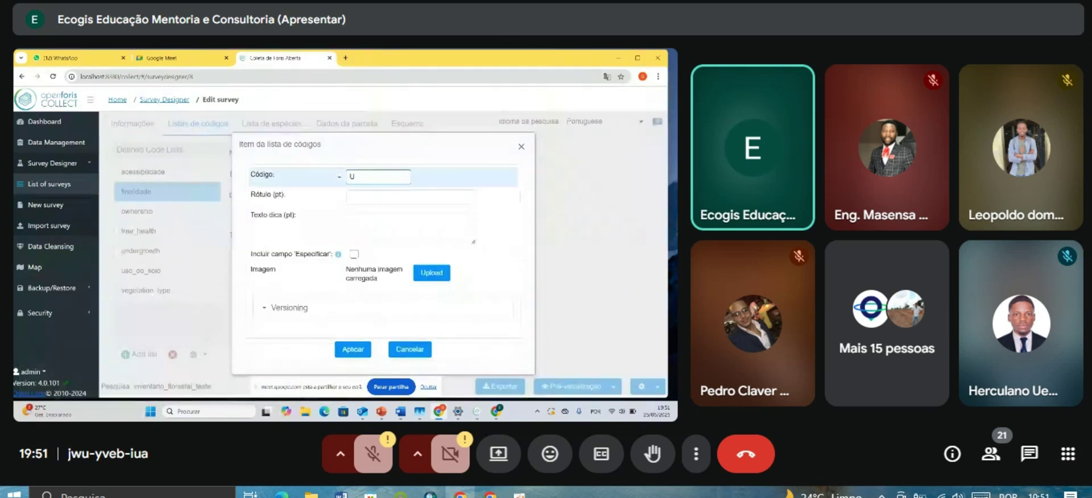
pyautogui.press('BackSpace')
pyautogui.write('teste')
pyautogui.press('Tab')
pyautogui.write('Teste')
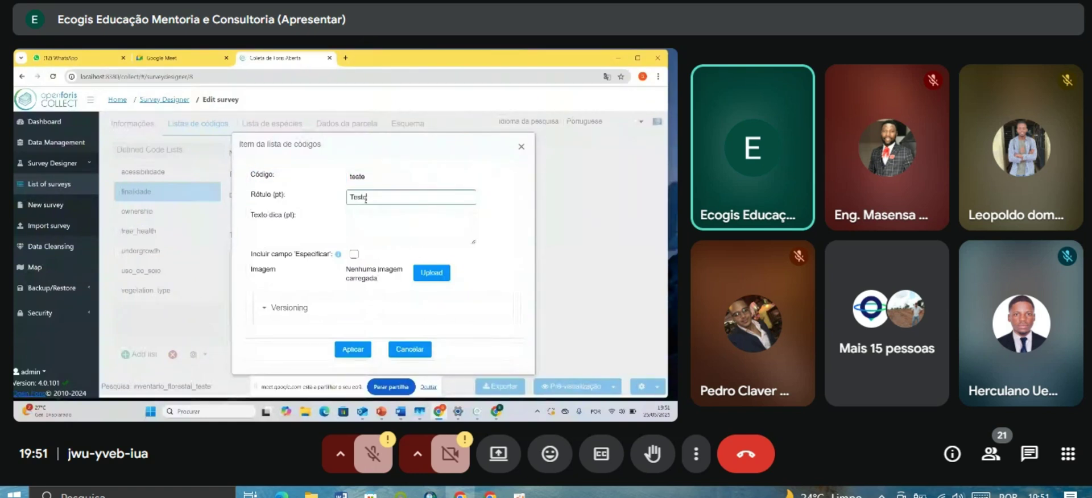
pyautogui.click(353, 349)
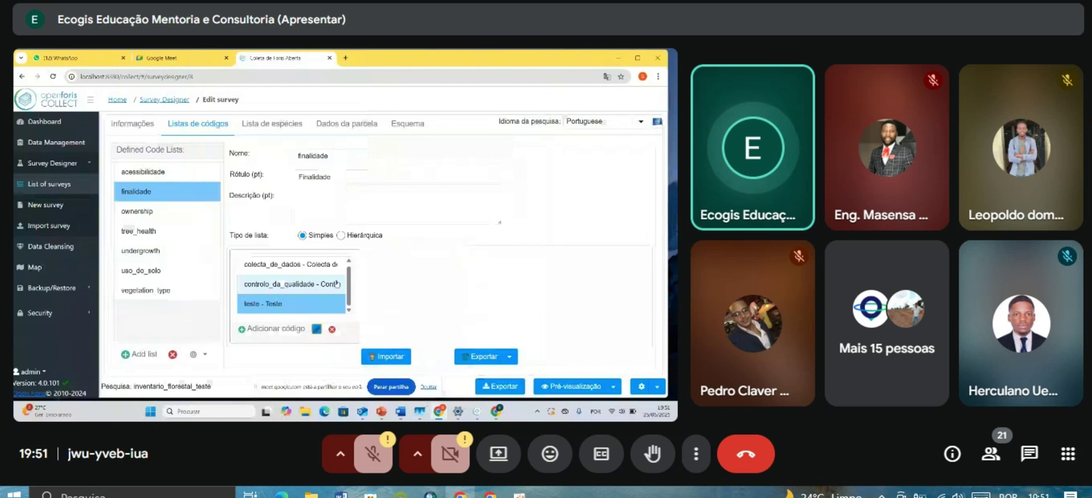
# Clear the Portuguese labels of the colecta_de_dados, controlo_da_qualidade and teste codes, applying each change.
pyautogui.doubleClick(308, 265)
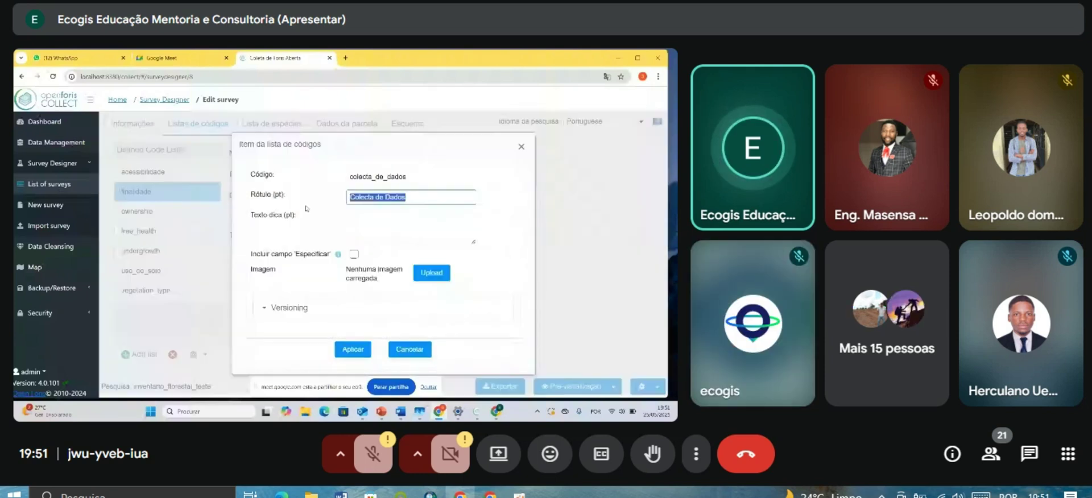
pyautogui.click(357, 352)
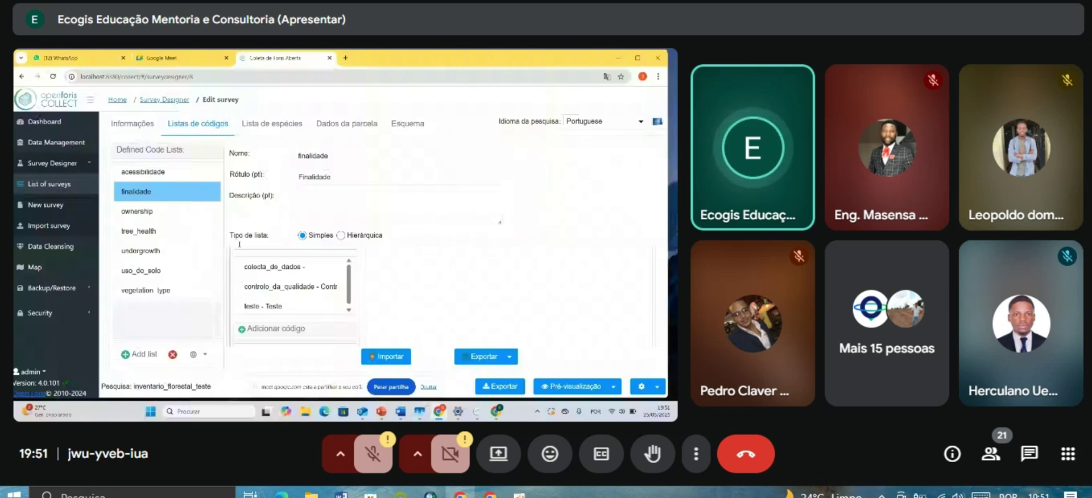
pyautogui.click(290, 286)
pyautogui.moveTo(342, 177); pyautogui.dragTo(269, 180)
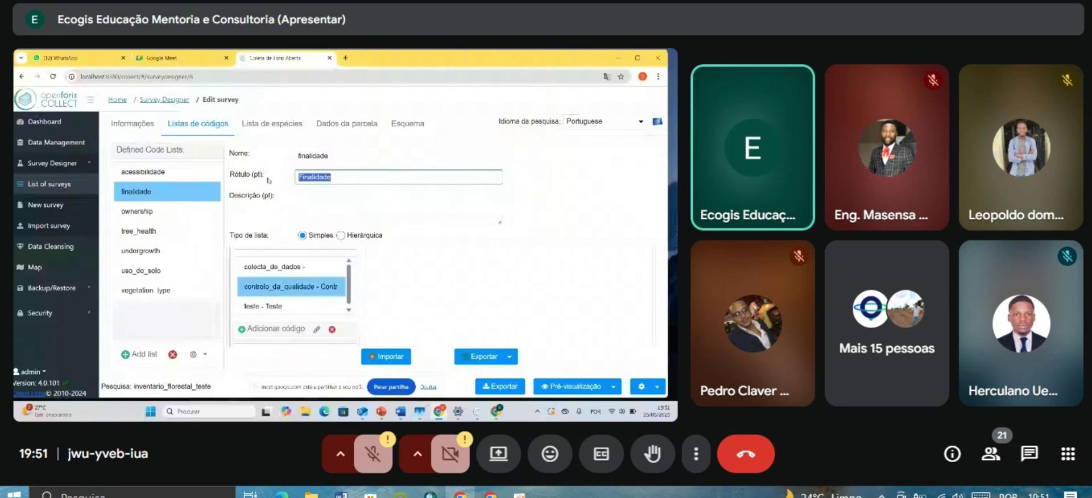
pyautogui.press('BackSpace')
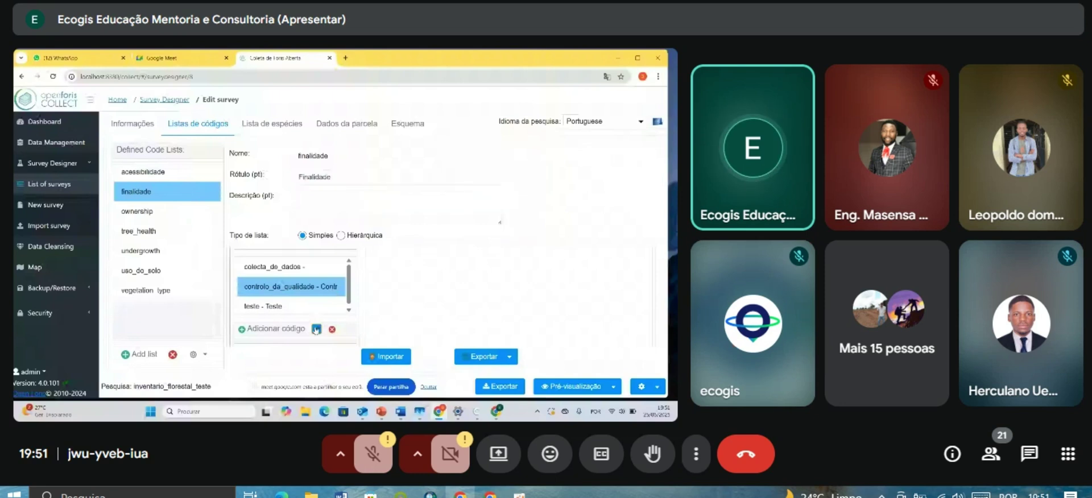
pyautogui.doubleClick(332, 294)
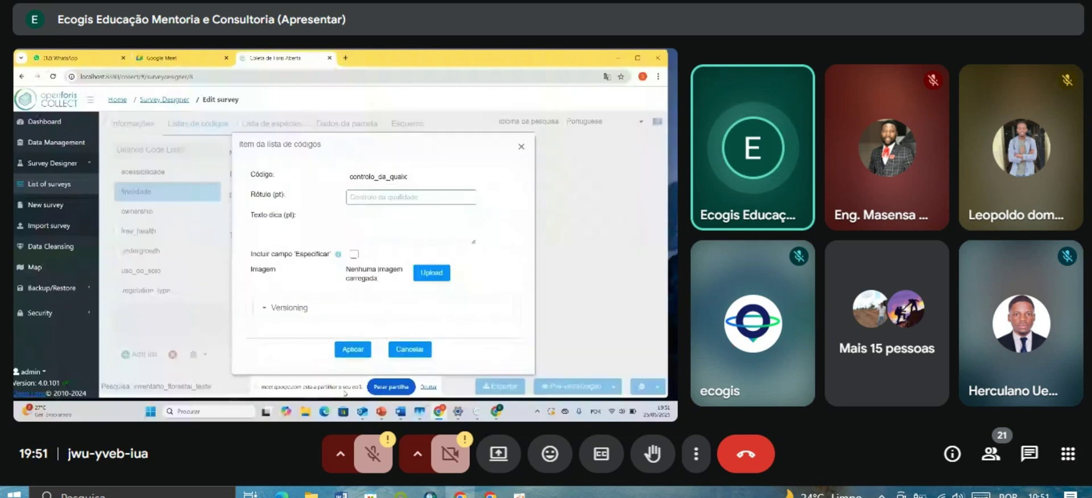
pyautogui.click(365, 352)
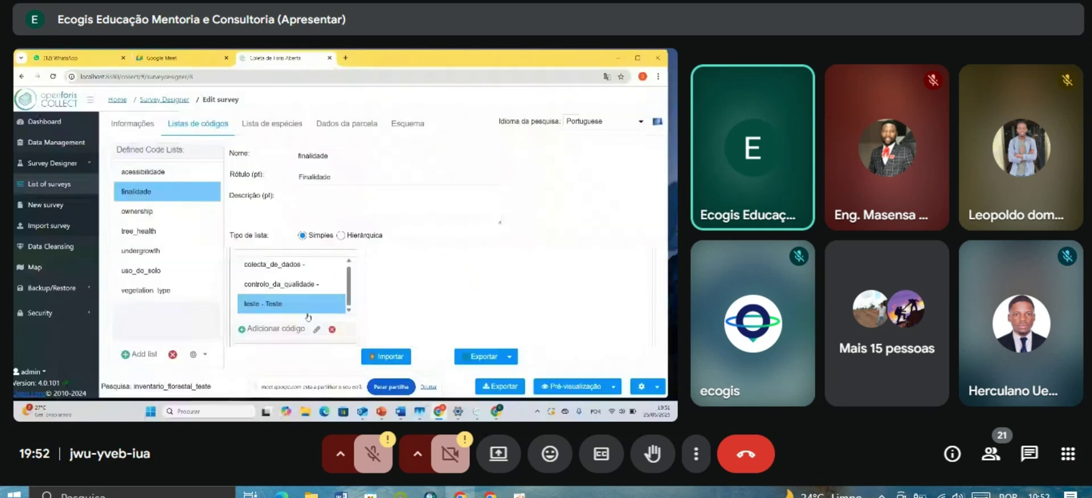
pyautogui.doubleClick(307, 313)
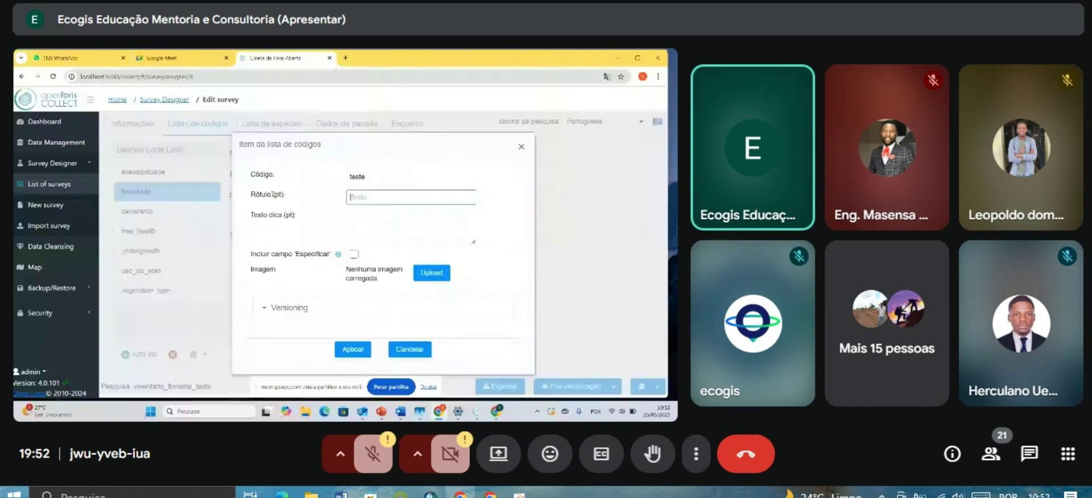
pyautogui.press('BackSpace')
pyautogui.click(354, 351)
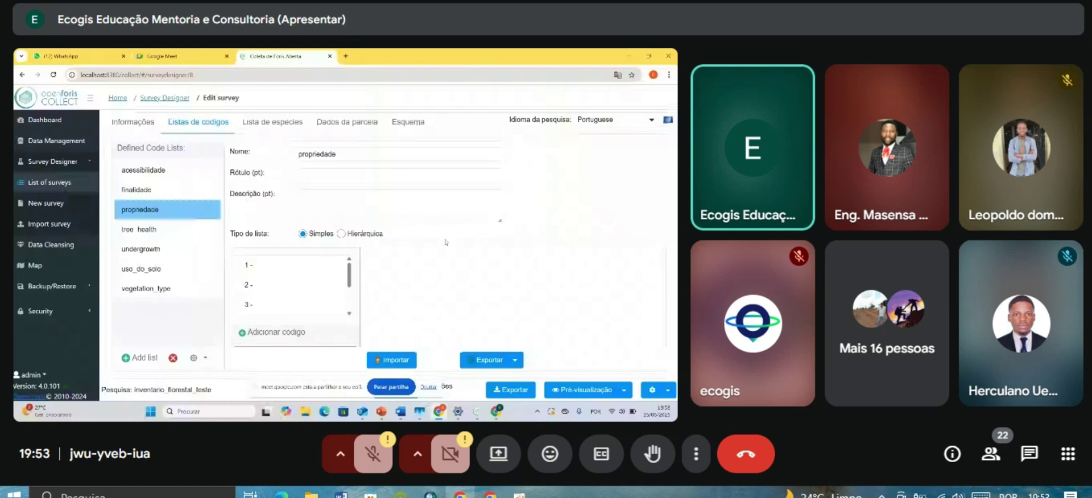
# Set the Portuguese label of the propriedade code list to "Propriedade".
pyautogui.click(310, 174)
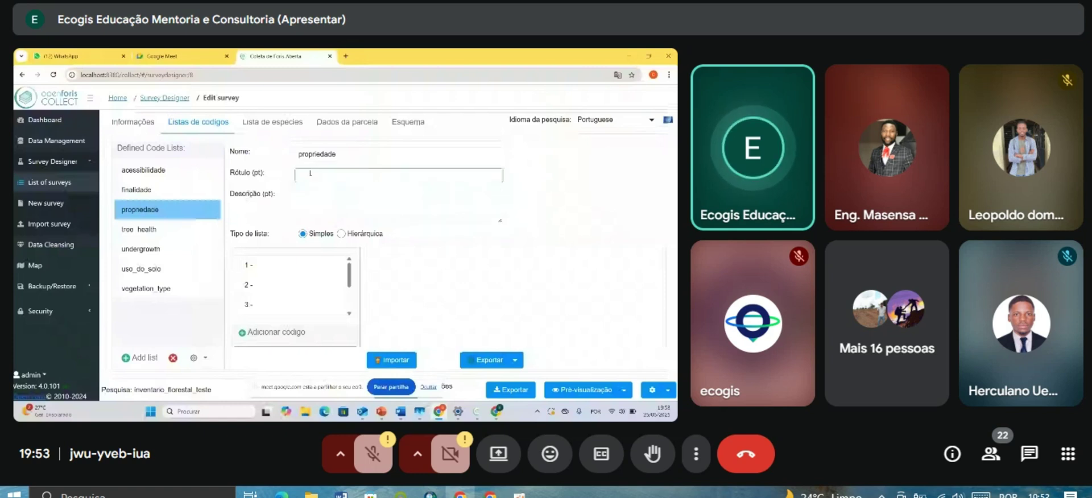
pyautogui.write('Proprieda')
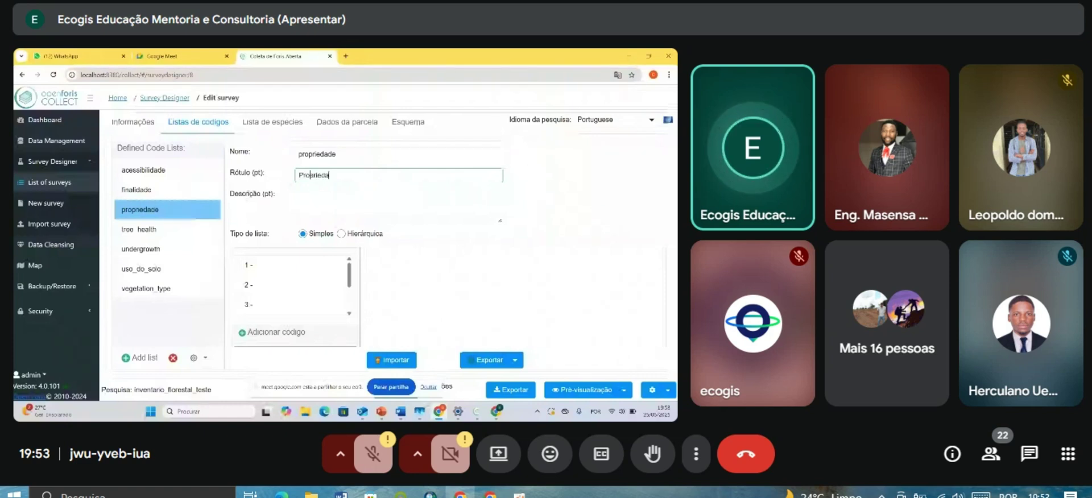
# Set the Portuguese label of code 1 in the propriedade list to "Pública" and apply it.
pyautogui.doubleClick(249, 265)
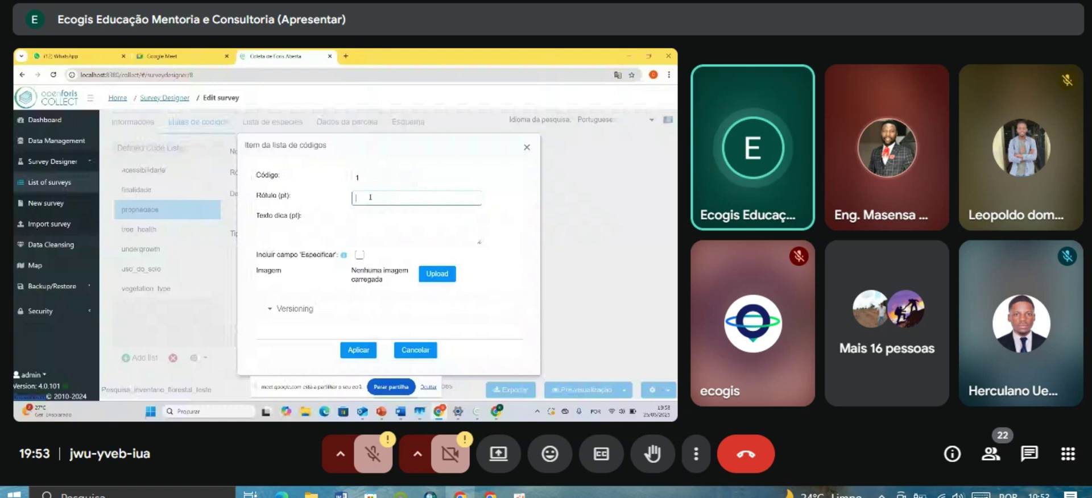
pyautogui.write('Publico')
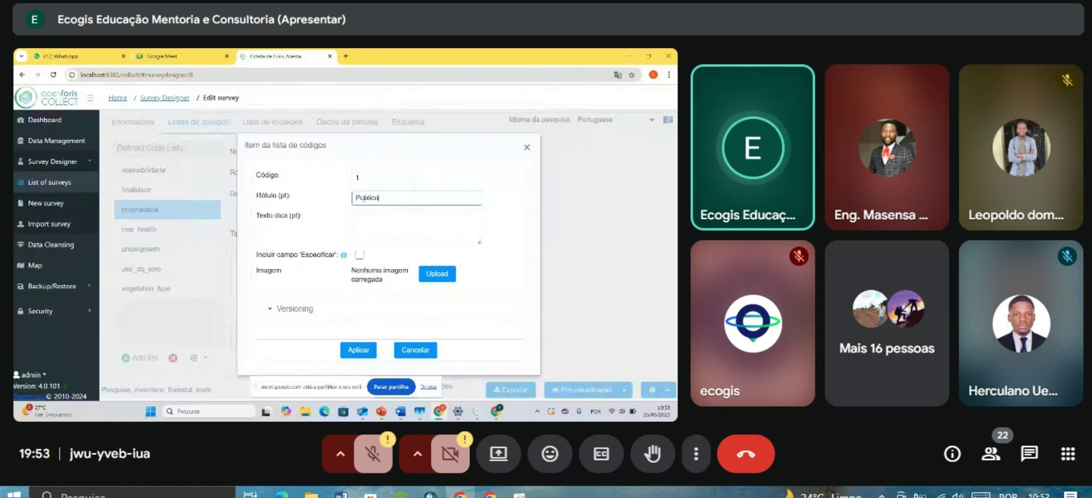
pyautogui.click(365, 197)
pyautogui.press('BackSpace')
pyautogui.press('XF86AudioRaiseVolume')
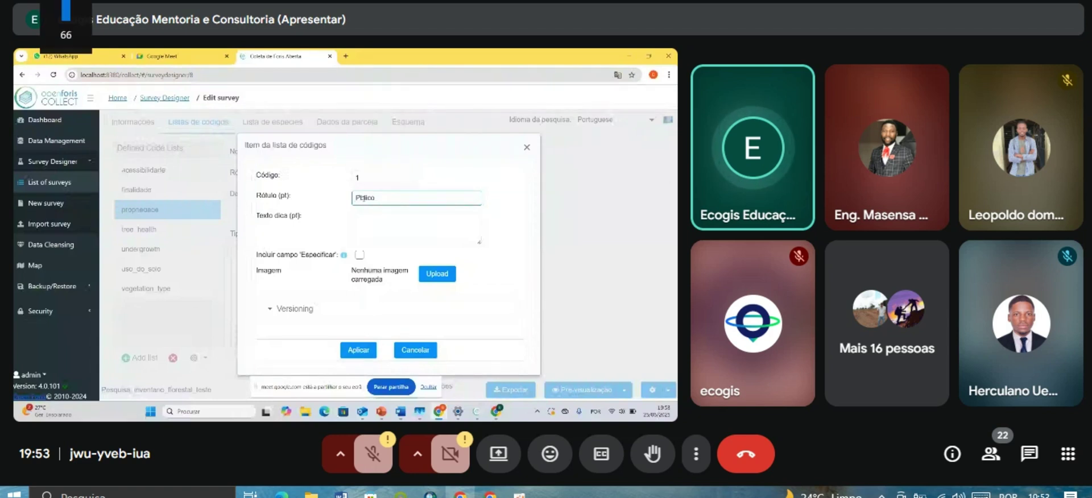
pyautogui.write('ú')
pyautogui.press('XF86AudioRaiseVolume')
pyautogui.press('XF86AudioRaiseVolume')
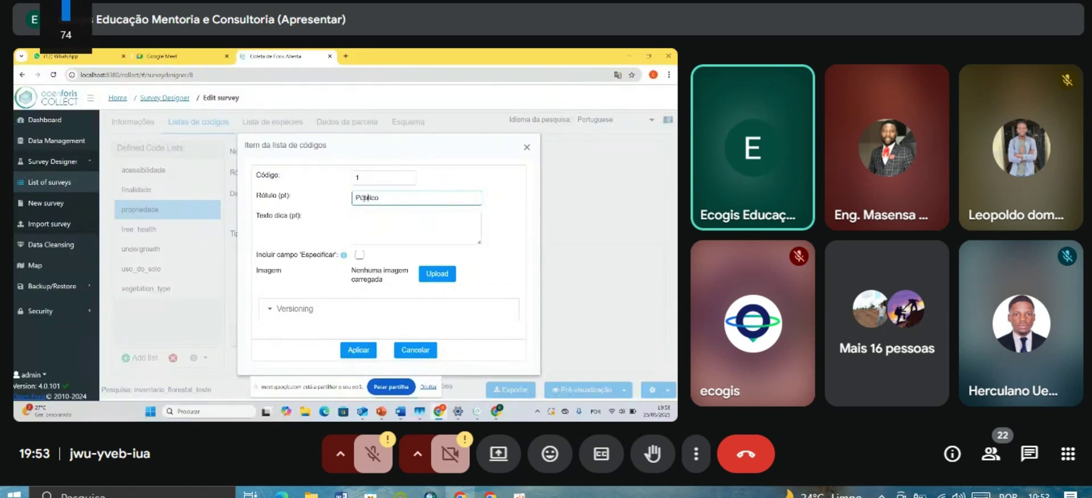
pyautogui.press('BackSpace')
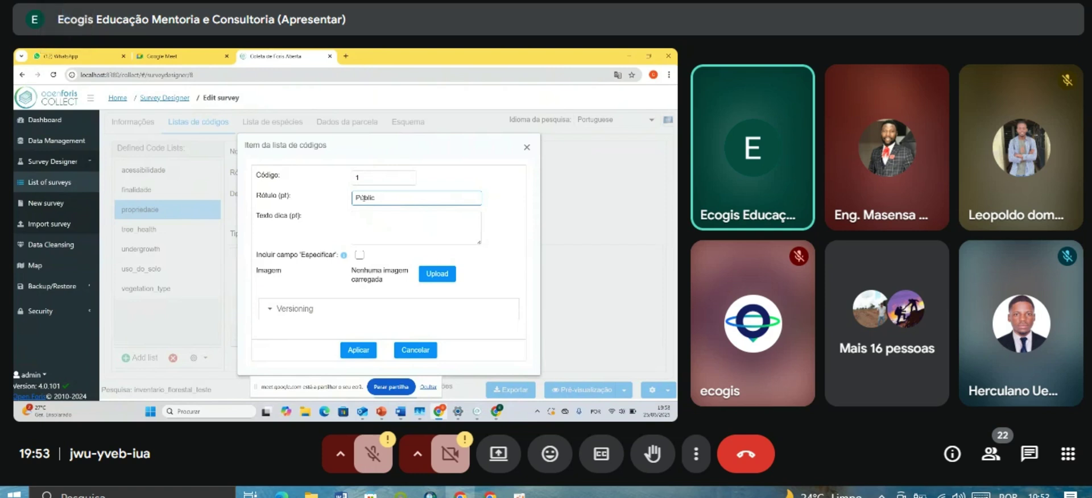
pyautogui.write('a')
pyautogui.click(359, 350)
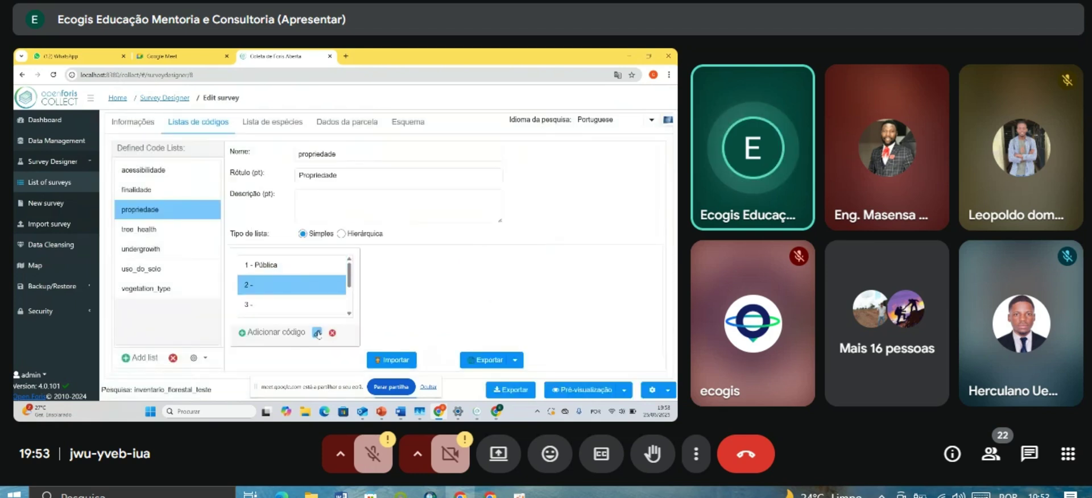
# Set the Portuguese label of code 2 in the propriedade list to "Privada individual" and apply it.
pyautogui.click(317, 333)
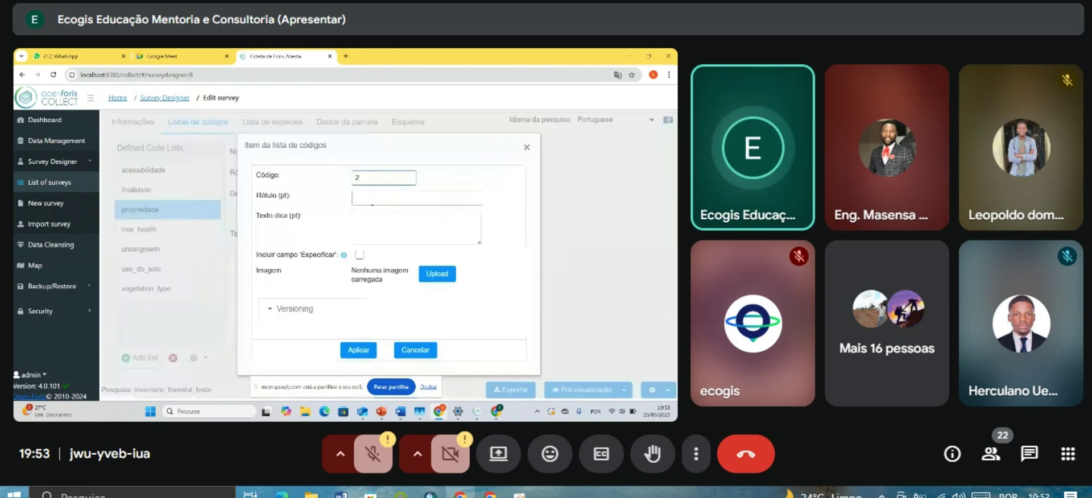
pyautogui.write('Privada')
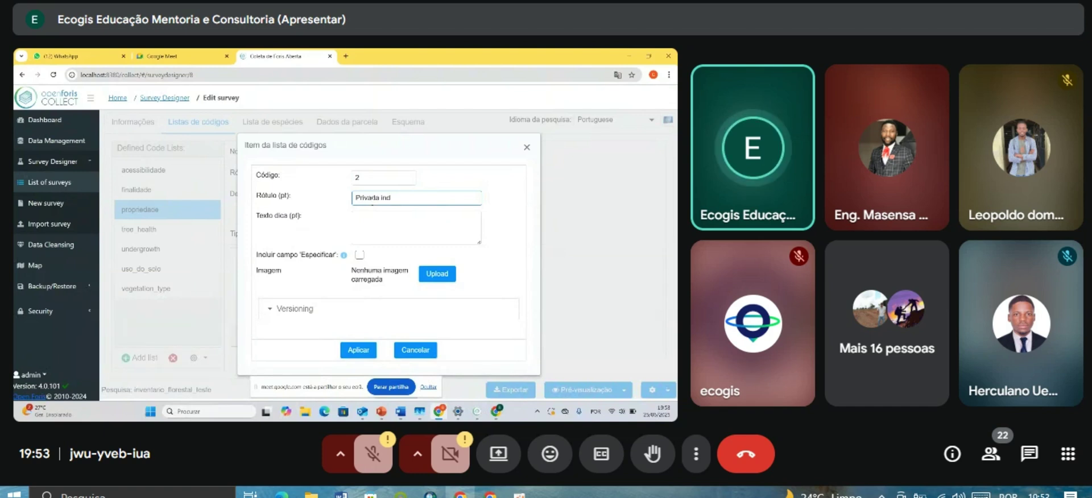
pyautogui.write(' individua')
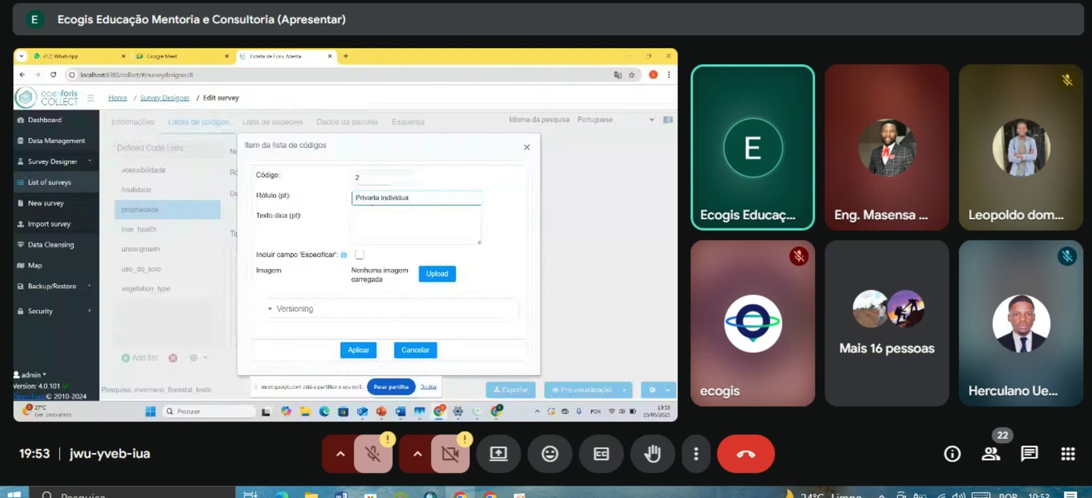
pyautogui.write('l')
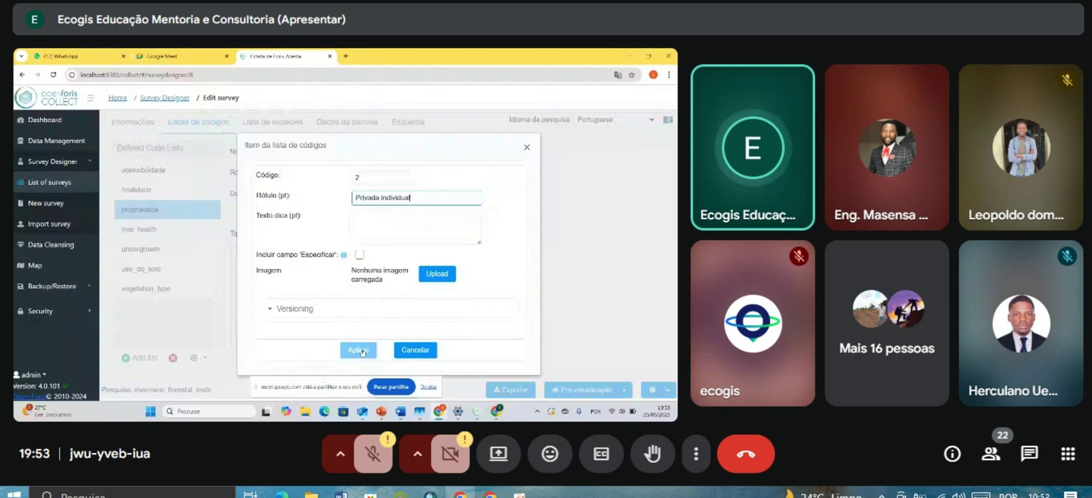
pyautogui.click(359, 351)
# Set the Portuguese label of code 3 in the propriedade list to "Privada comercial" and apply it.
pyautogui.click(371, 198)
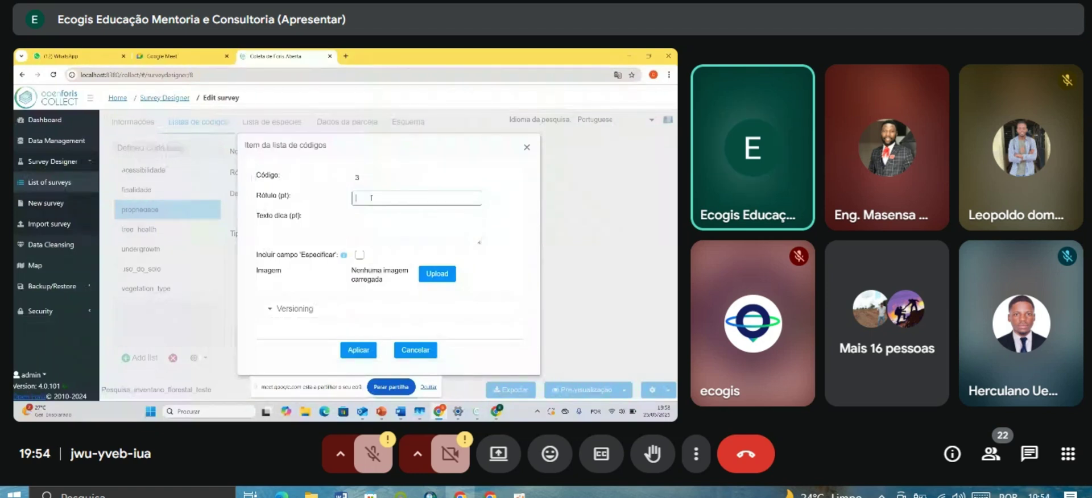
pyautogui.write('Privada comercial')
pyautogui.click(358, 350)
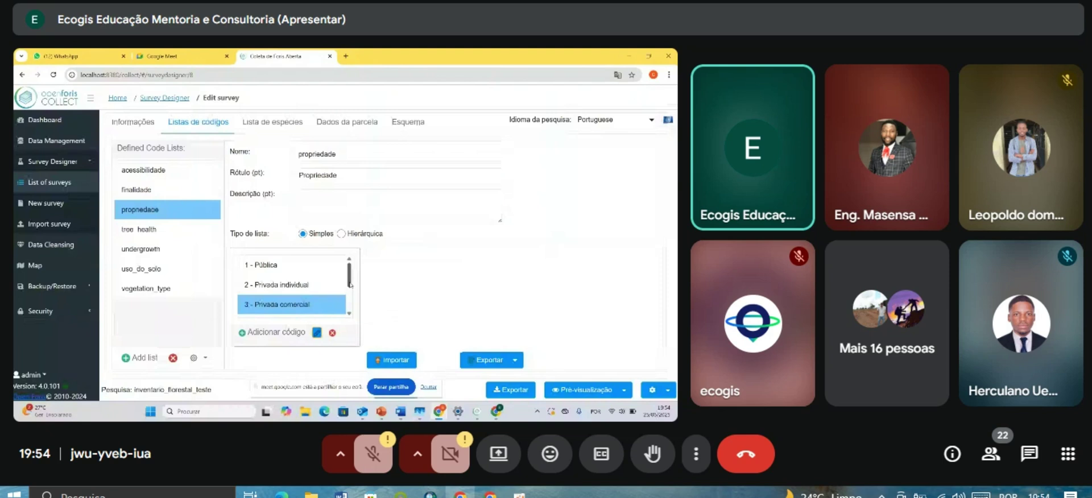
# Set the Portuguese label of code 90 in the propriedade list to "Costumeira" and apply it.
pyautogui.scroll(-2, 288, 286)
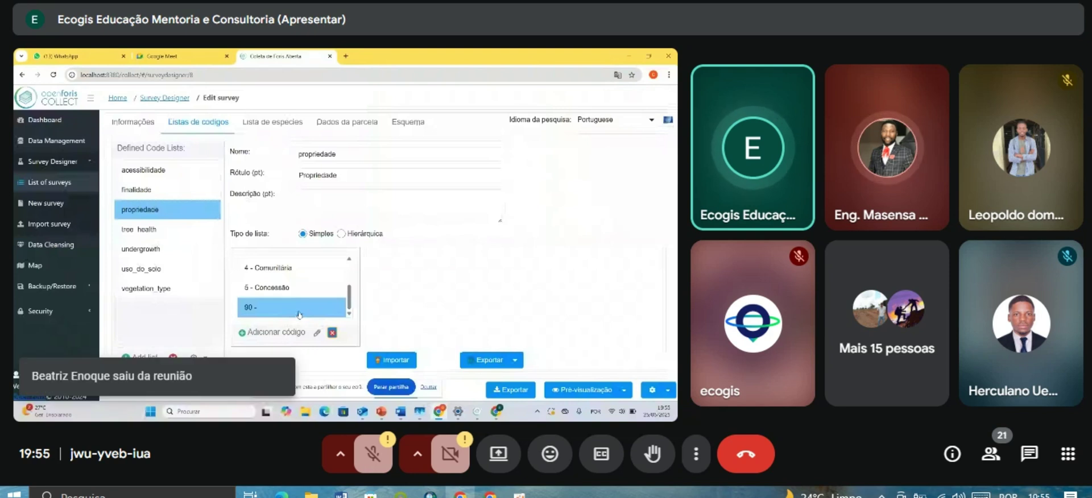
pyautogui.doubleClick(295, 307)
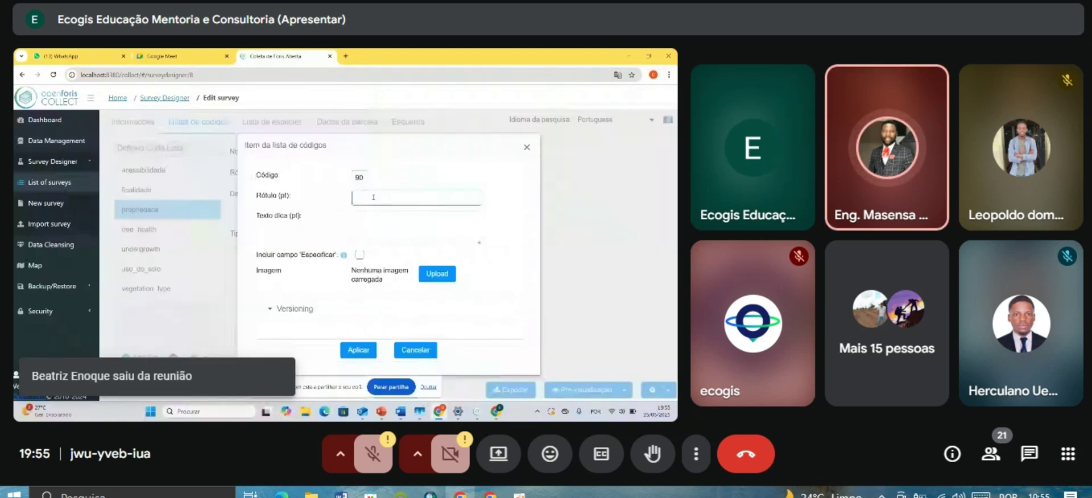
pyautogui.click(373, 197)
pyautogui.write('Costume')
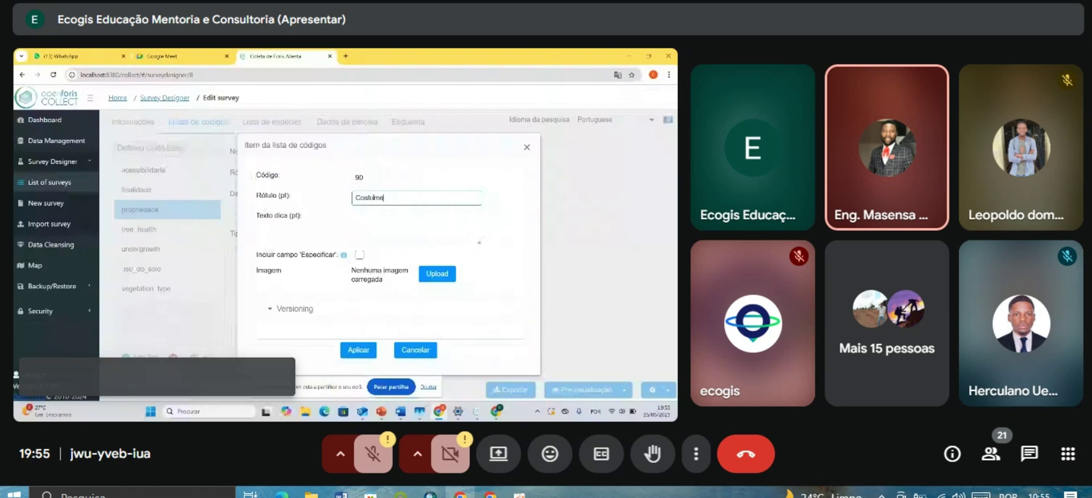
pyautogui.write('ira')
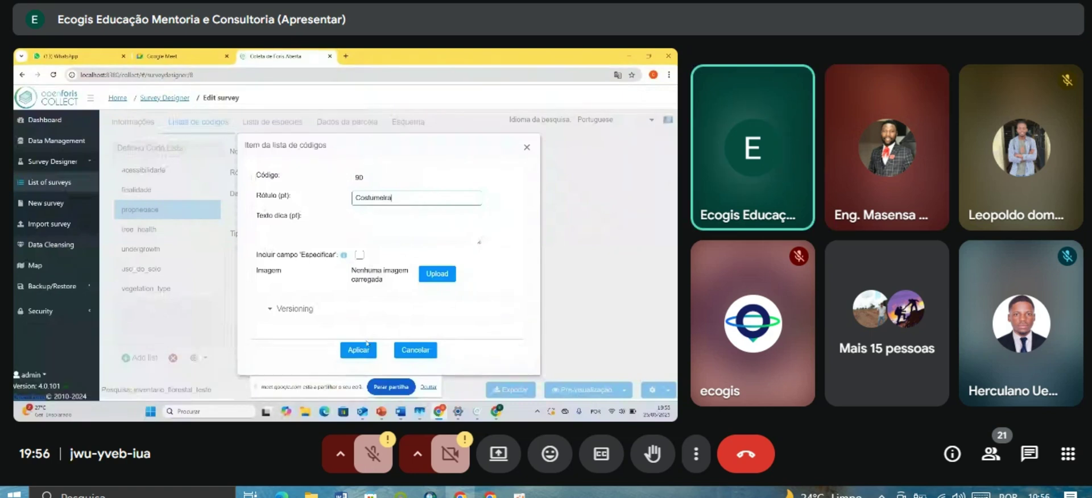
pyautogui.click(367, 346)
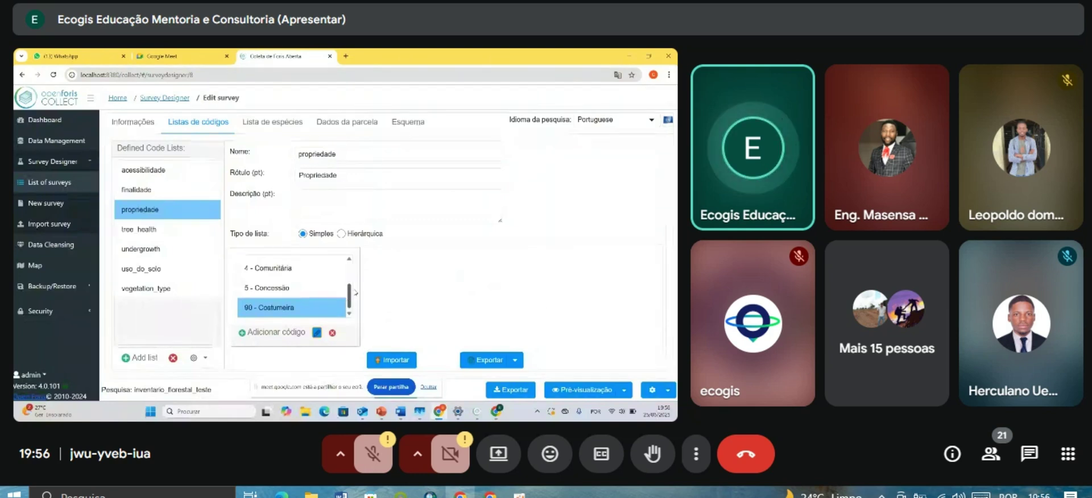
pyautogui.scroll(2, 355, 288)
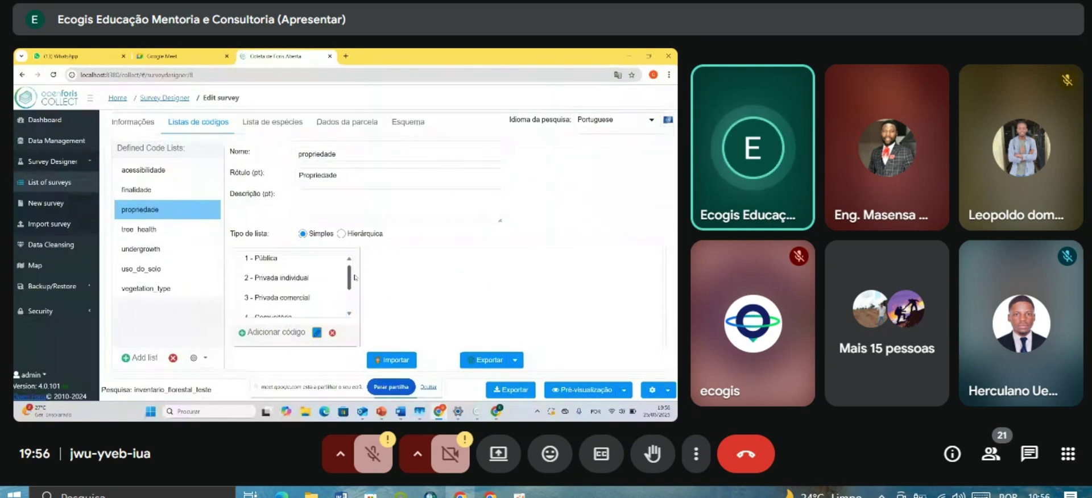
pyautogui.scroll(-2, 355, 278)
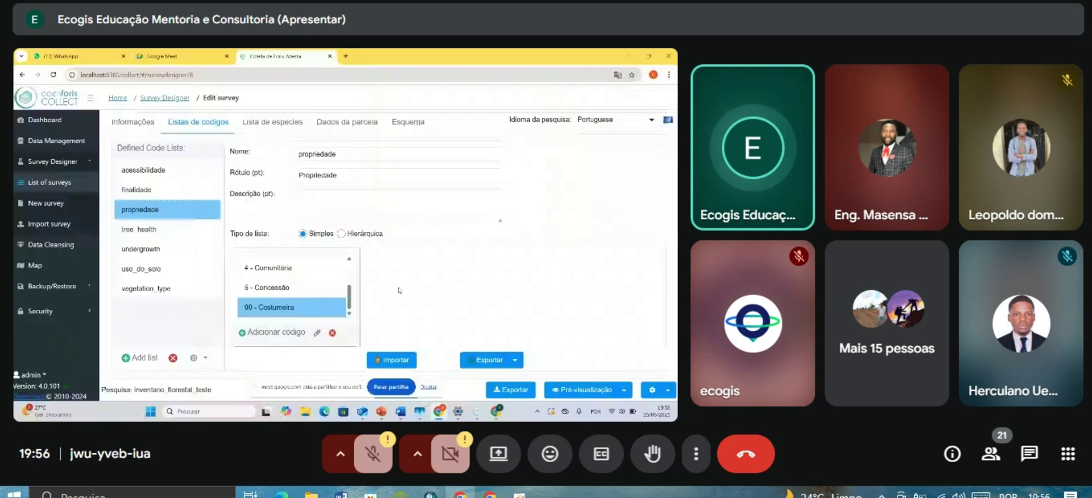
pyautogui.scroll(2, 349, 287)
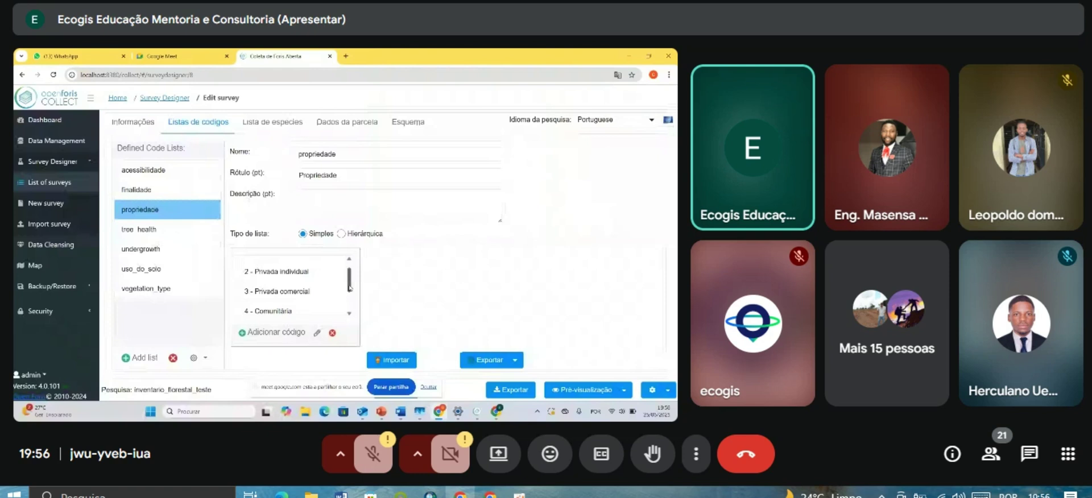
pyautogui.moveTo(349, 288); pyautogui.dragTo(350, 301)
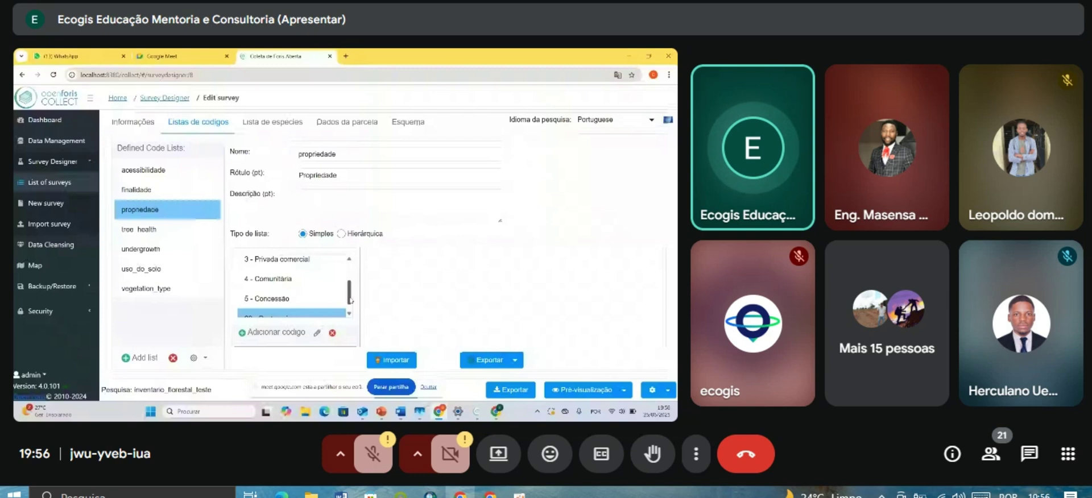
# Rename the tree_health code list as saude_da_arvore and set its Portuguese label to "Saúde da árvore".
pyautogui.click(139, 229)
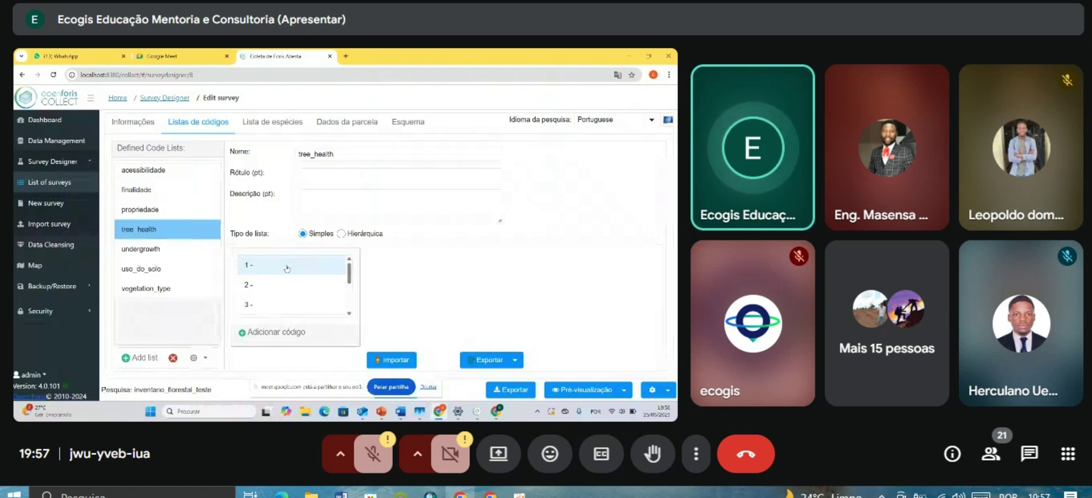
pyautogui.doubleClick(316, 154)
pyautogui.write('saude_da_')
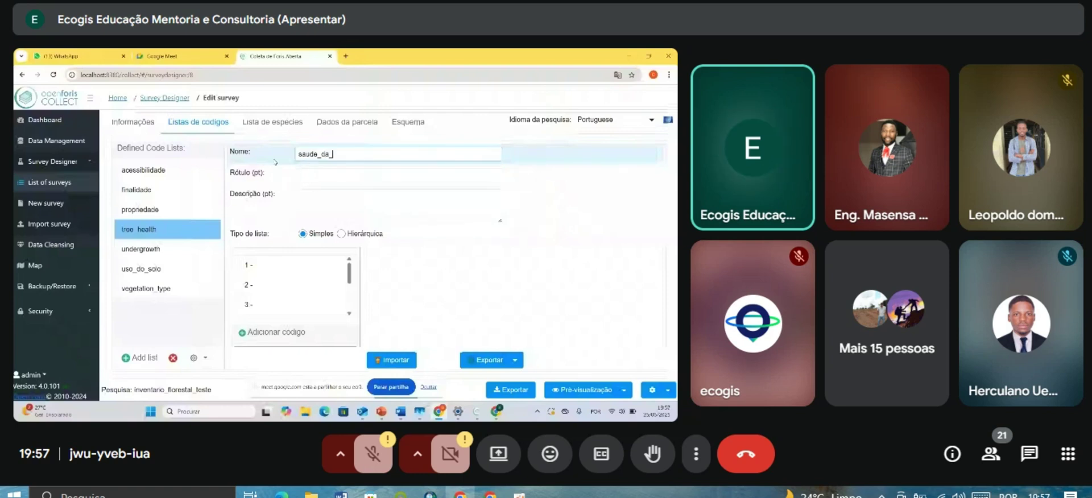
pyautogui.write('arvore')
pyautogui.click(330, 175)
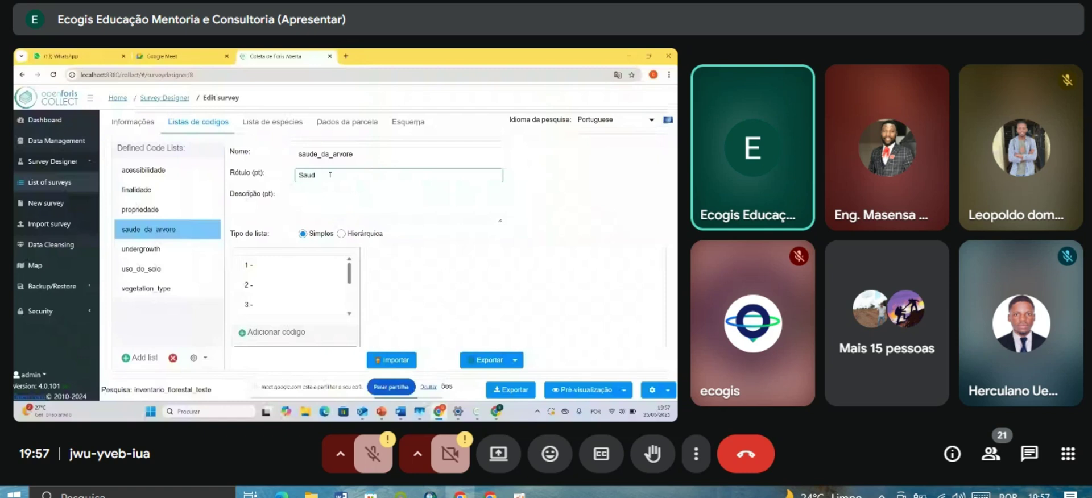
pyautogui.write('Saúde d')
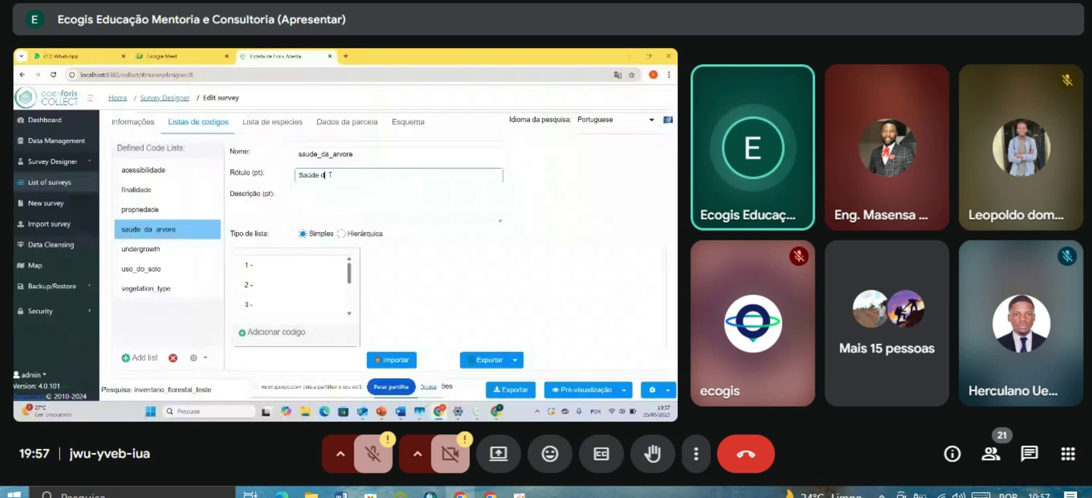
pyautogui.write('a árvore')
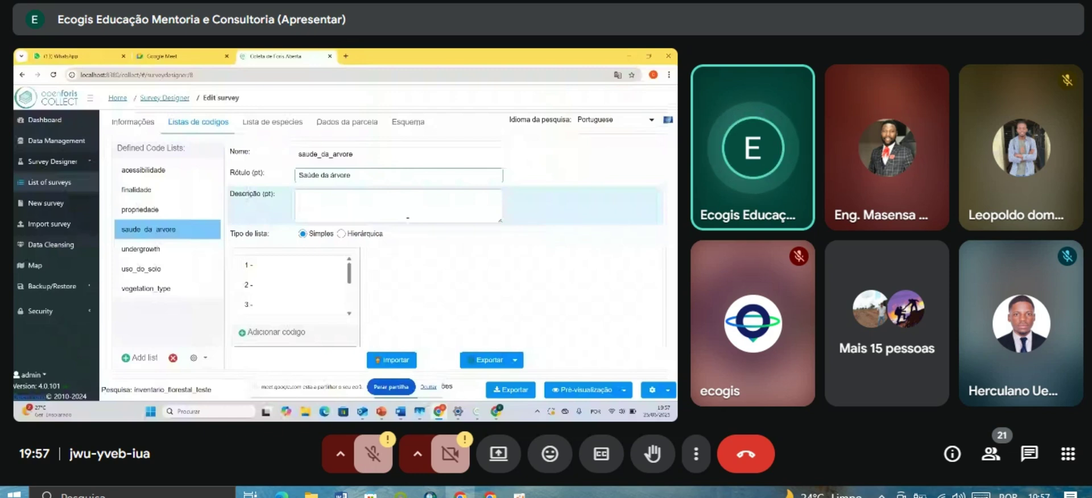
# Set the Portuguese label of code 1 in the saude_da_arvore list to "Saudável" and apply it.
pyautogui.doubleClick(248, 265)
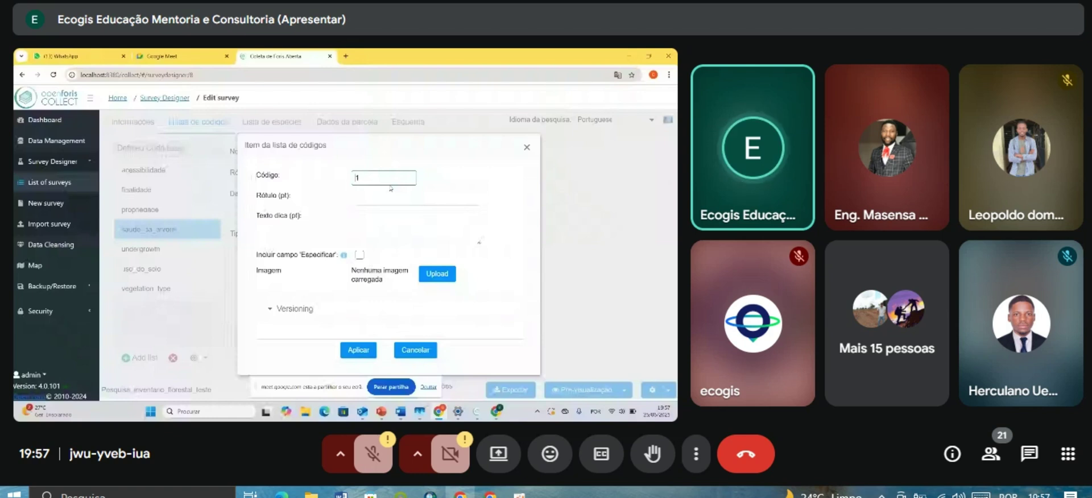
pyautogui.press('Tab')
pyautogui.write('Saudável')
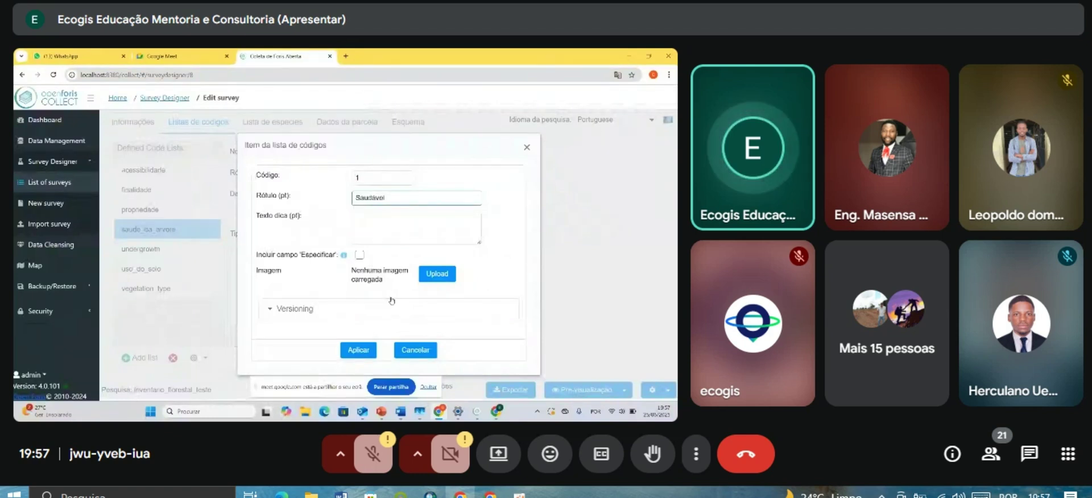
pyautogui.press('Return')
# Set the Portuguese label of code 2 in the saude_da_arvore list to "Infestada" and apply it.
pyautogui.write('2')
pyautogui.press('Tab')
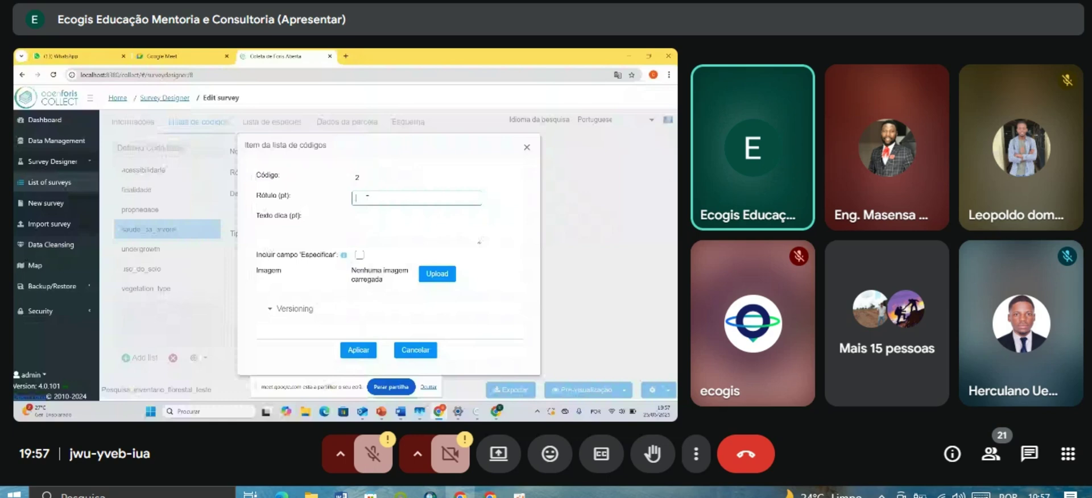
pyautogui.write('Infestada')
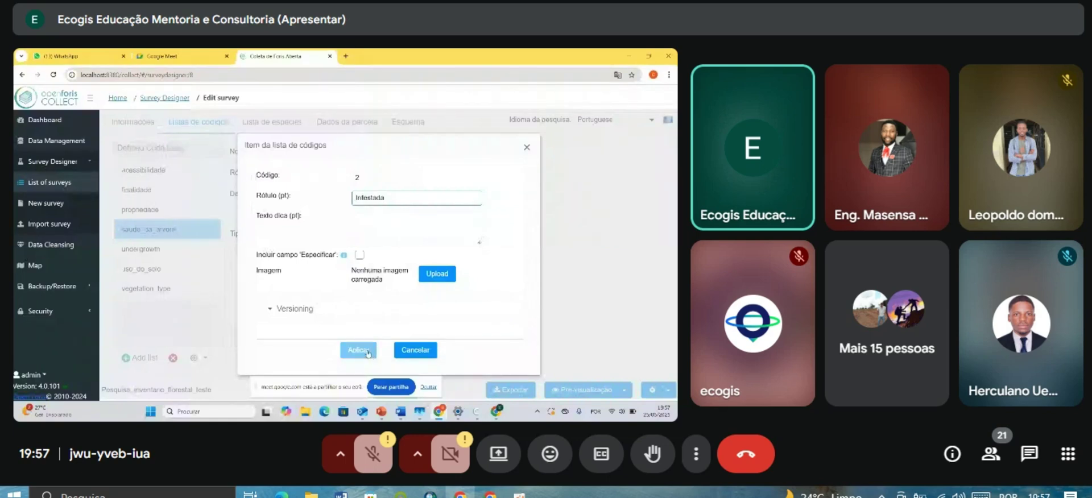
pyautogui.click(367, 353)
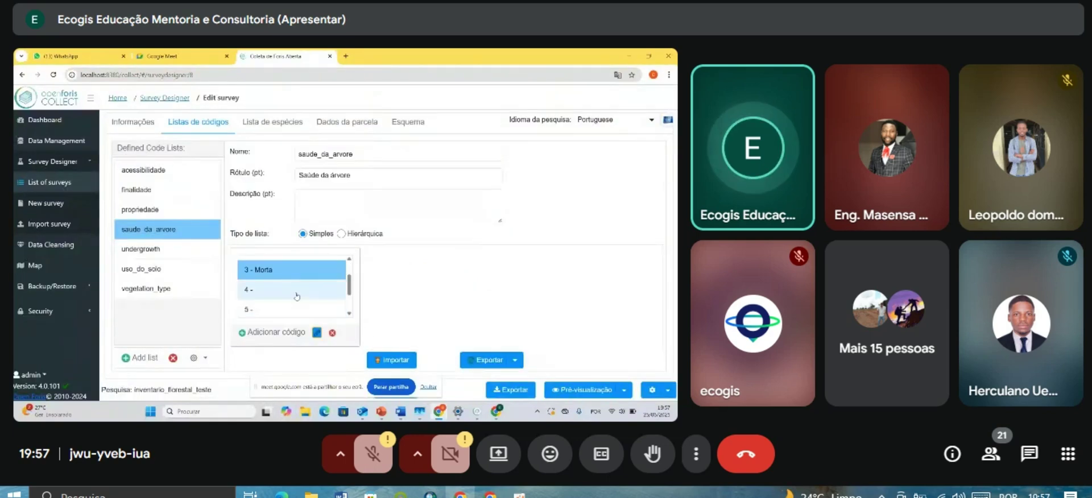
# Label code 4 "Queimada" and code 5 "Bifurcada" in the saude_da_arvore list, applying each change.
pyautogui.click(297, 295)
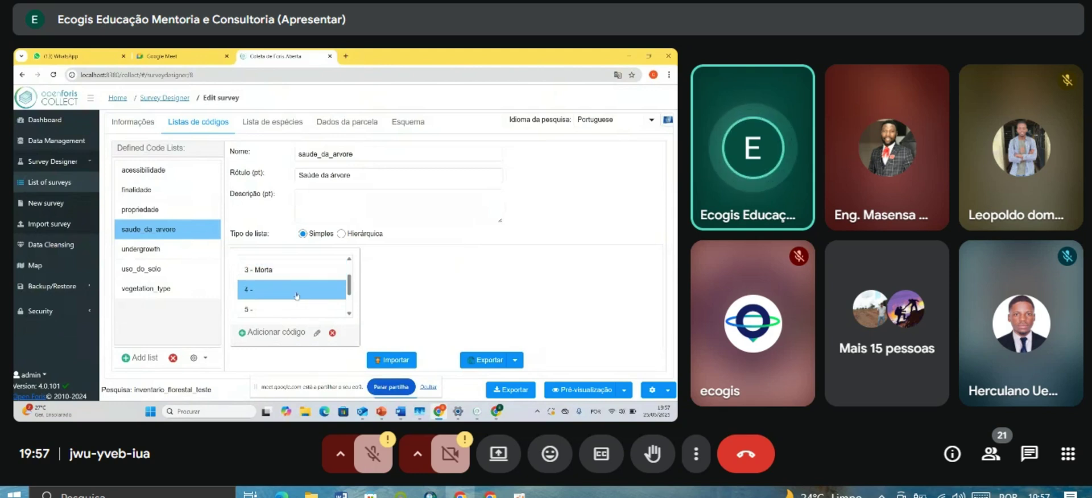
pyautogui.doubleClick(296, 290)
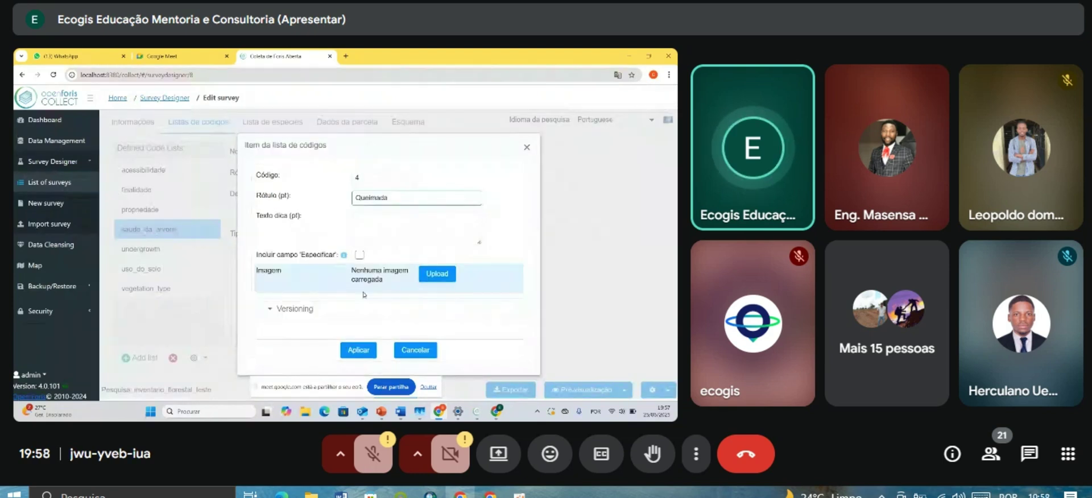
pyautogui.click(364, 349)
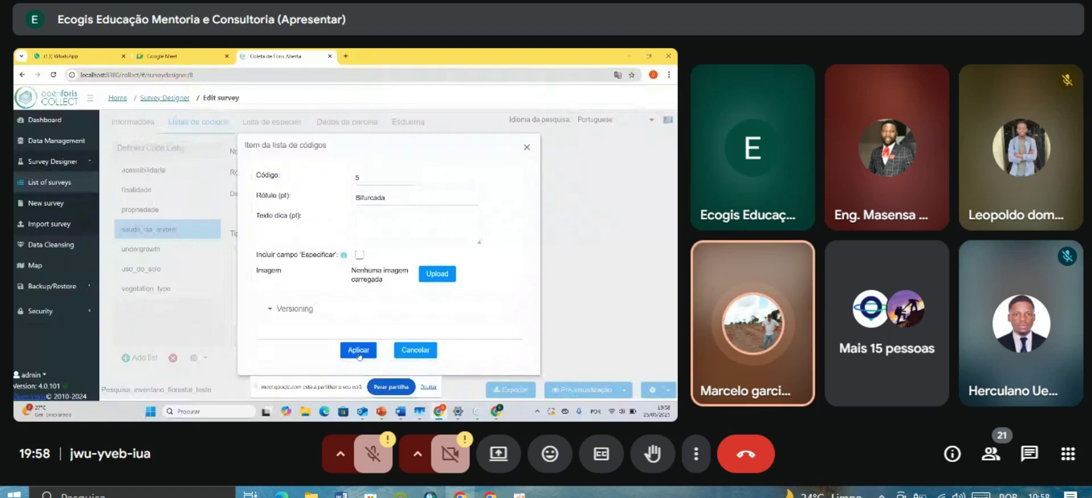
pyautogui.click(358, 351)
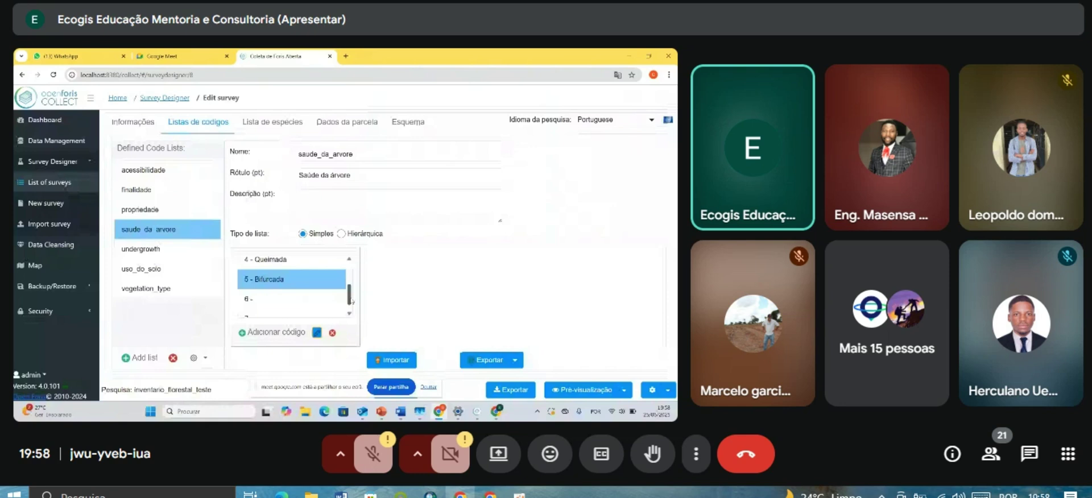
# Label code 6 "Cortada" and code 7 "Deitada" in Portuguese in the saude_da_arvore list.
pyautogui.click(269, 287)
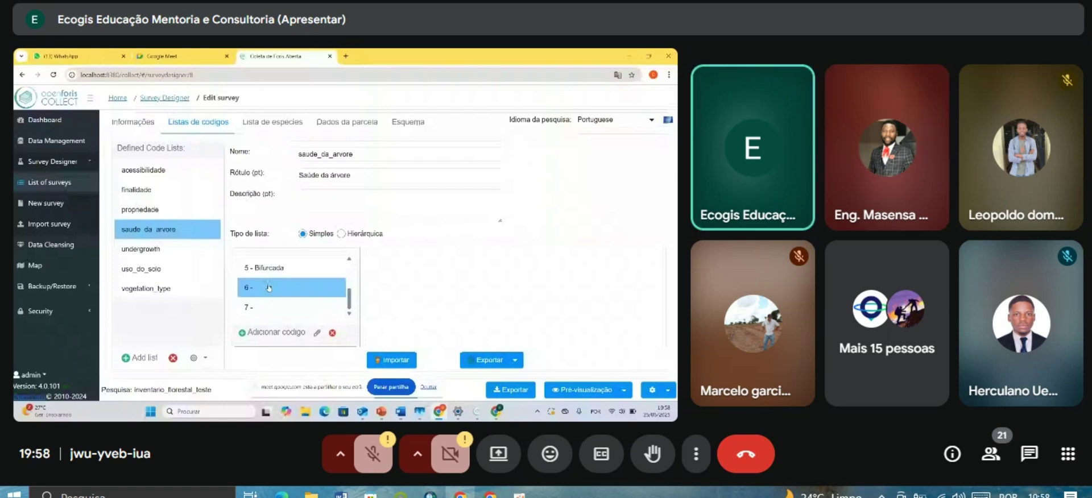
pyautogui.click(317, 333)
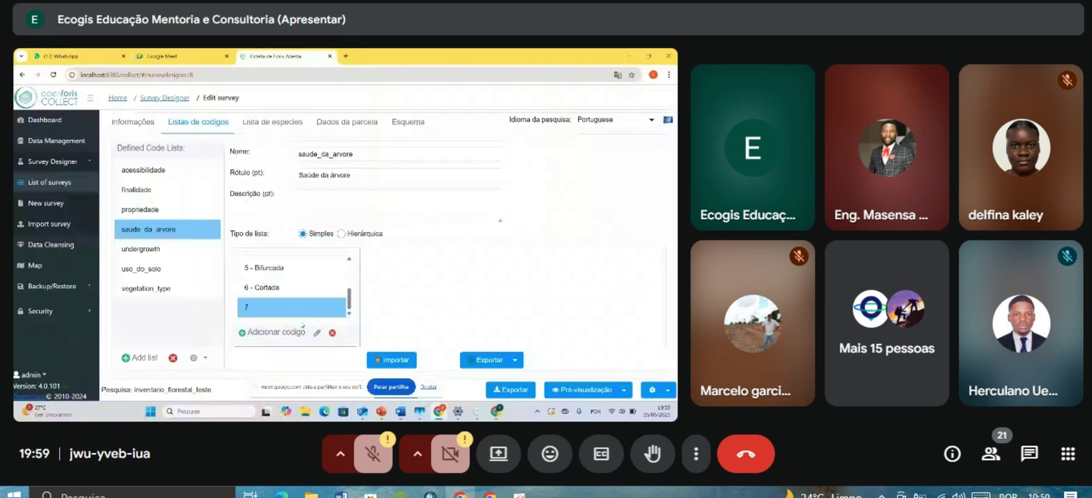
pyautogui.click(317, 333)
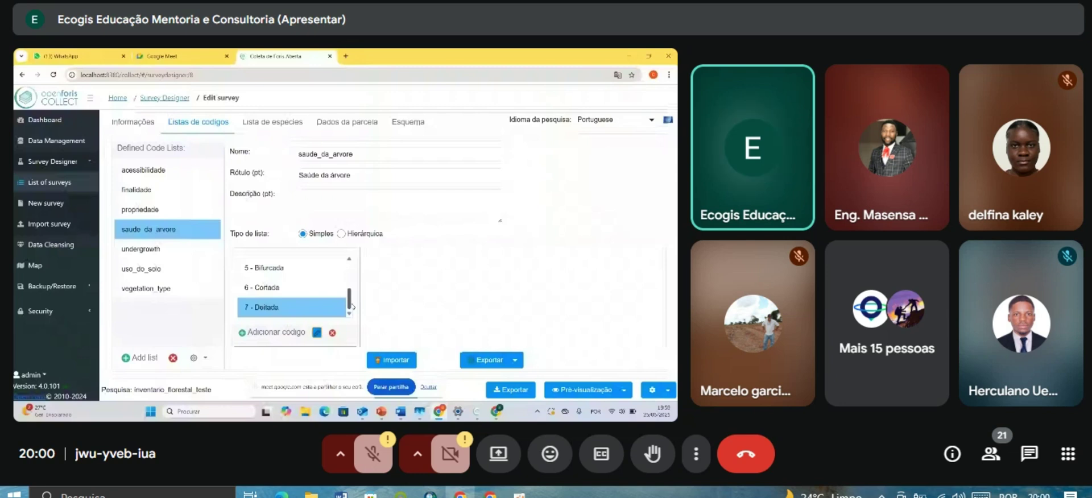
# Open the undergrowth code list for renaming and search Google in a new browser tab for "undergrowth portugues".
pyautogui.click(177, 250)
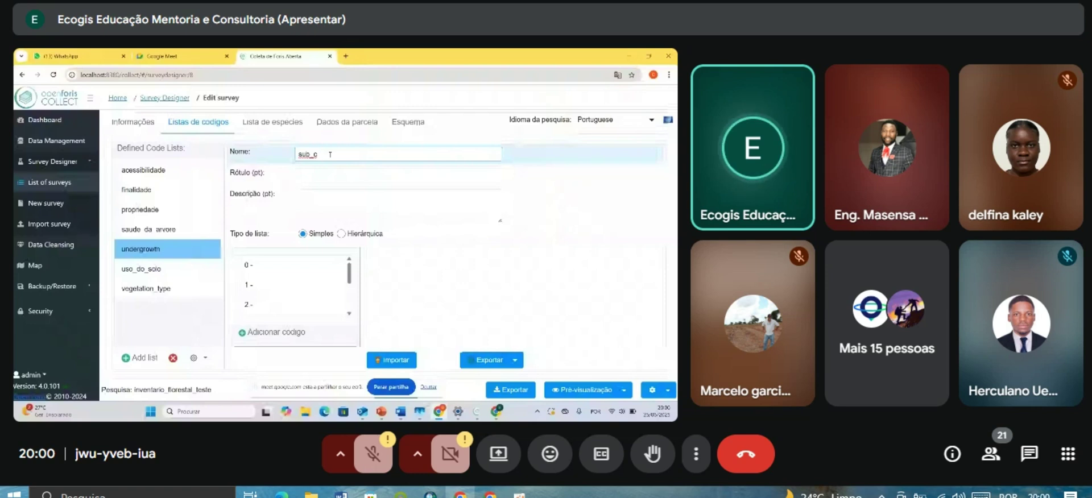
pyautogui.press('BackSpace')
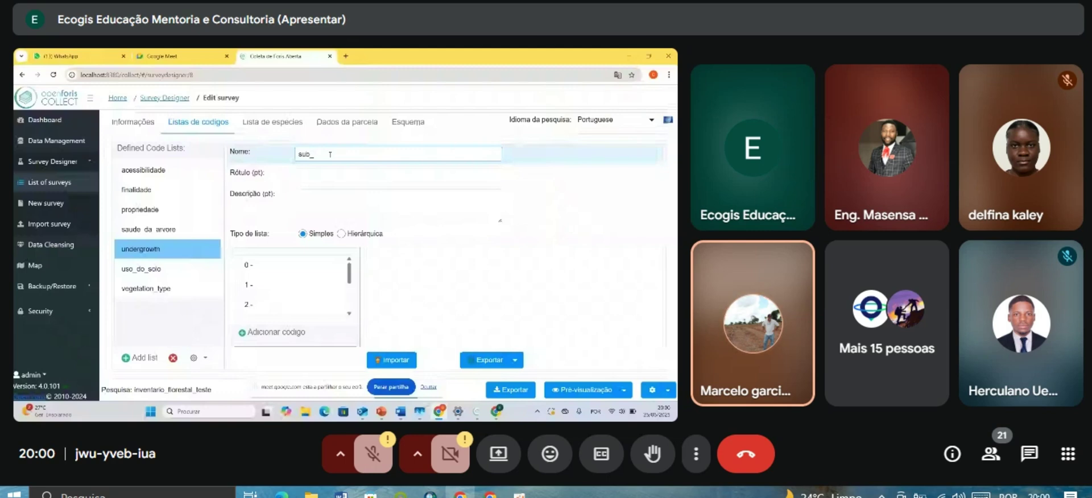
pyautogui.hotkey('ctrl', 't')
pyautogui.write('und')
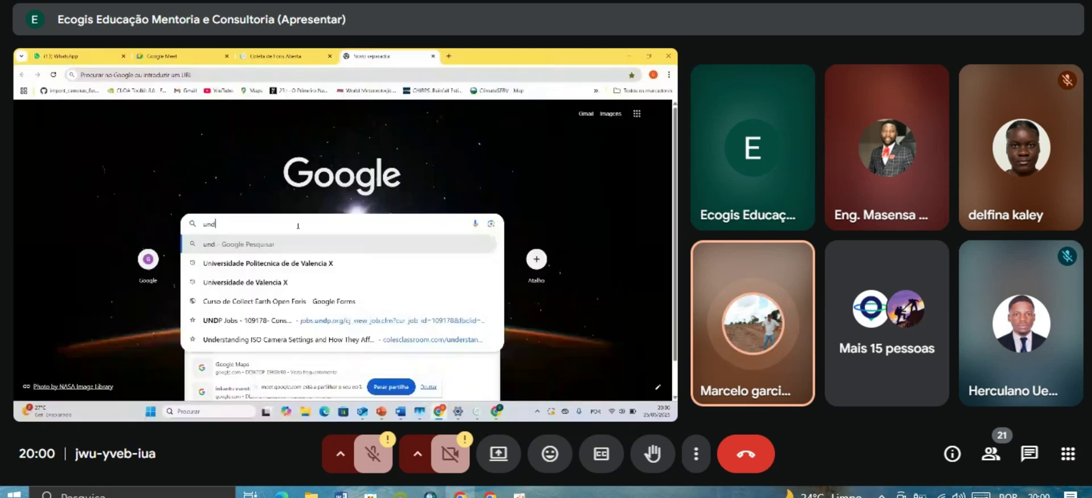
pyautogui.write('e')
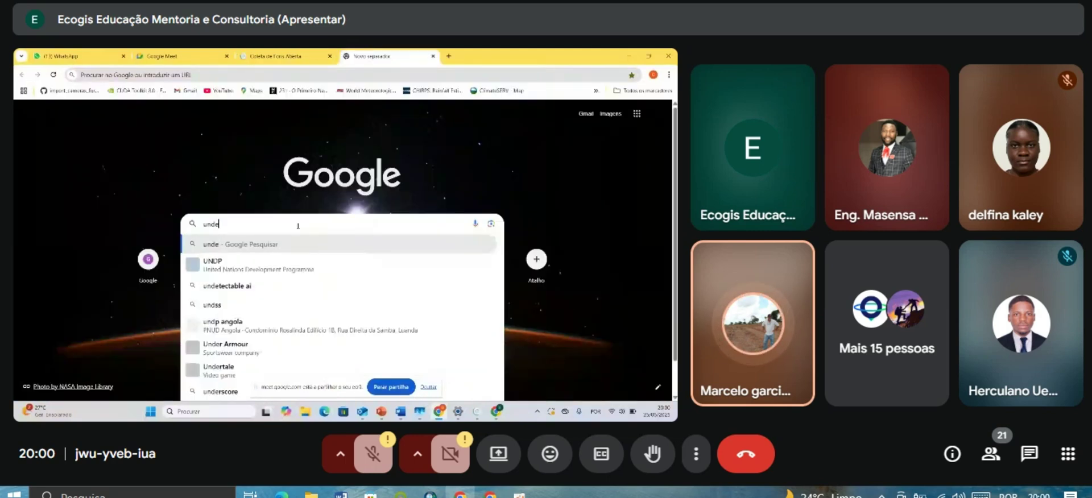
pyautogui.write('rgrowth ')
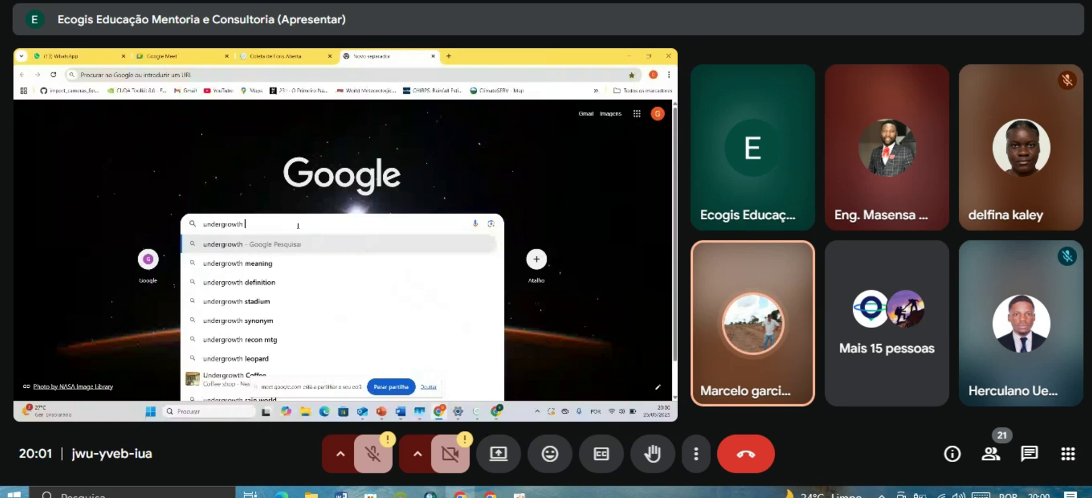
pyautogui.write('portuges')
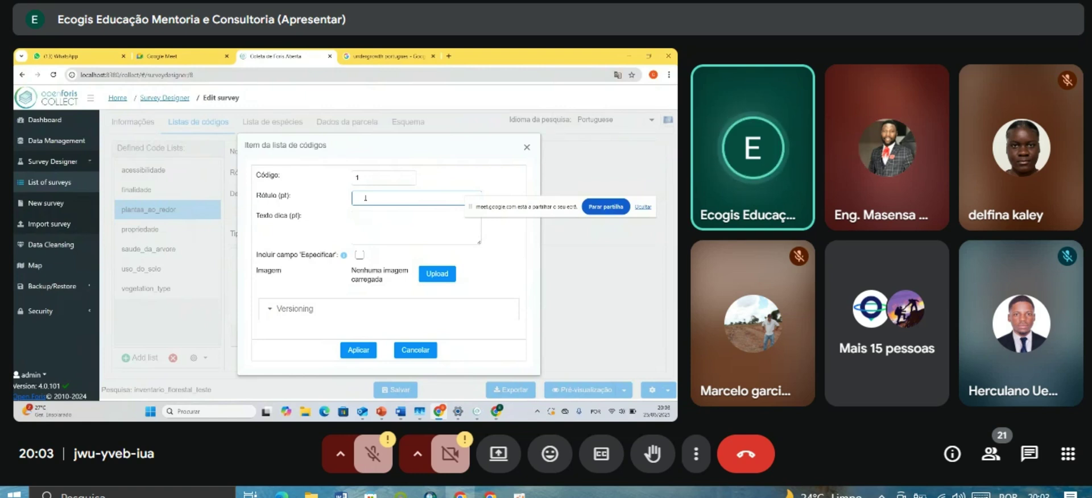
# Set the Portuguese label of code 1 in the plantas_ao_redor list to "Musgos" and apply it.
pyautogui.write('Mu')
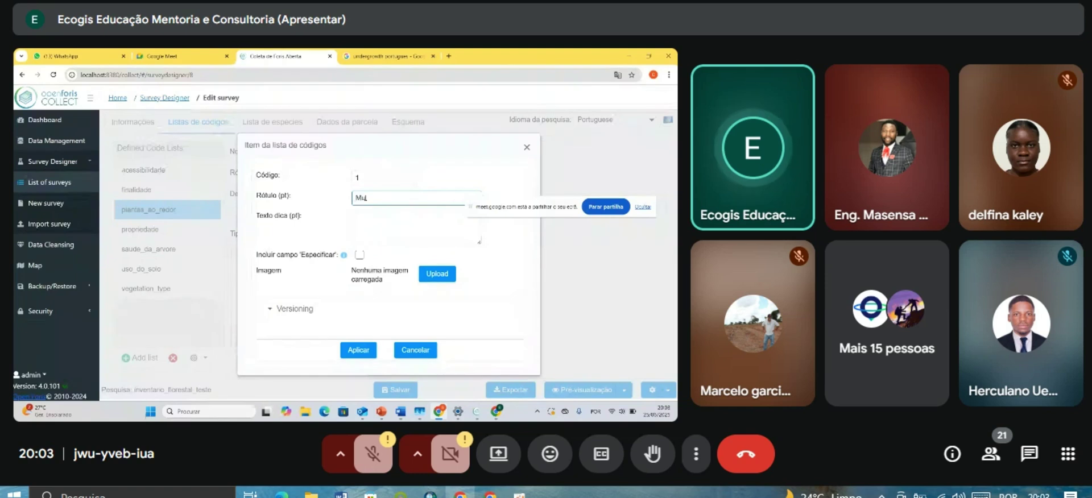
pyautogui.write('s')
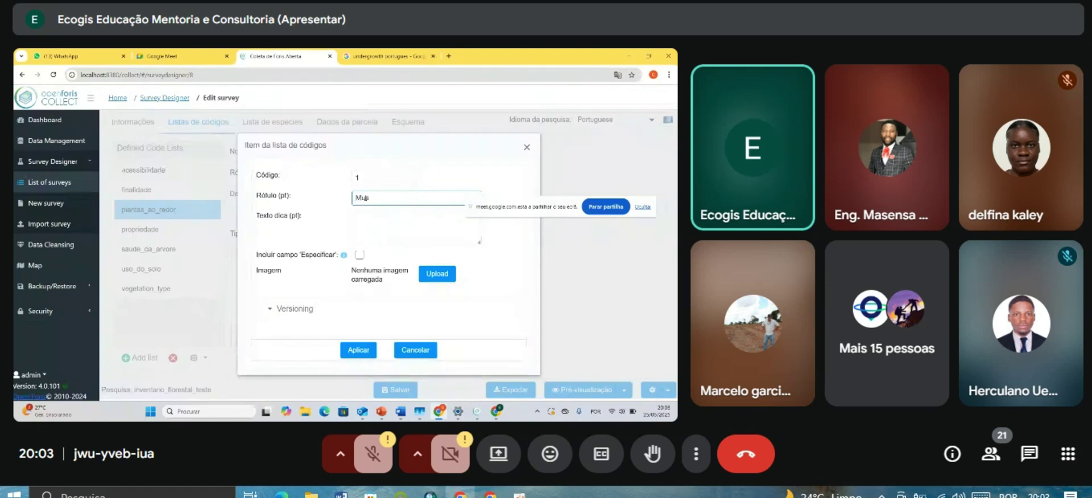
pyautogui.write('gos')
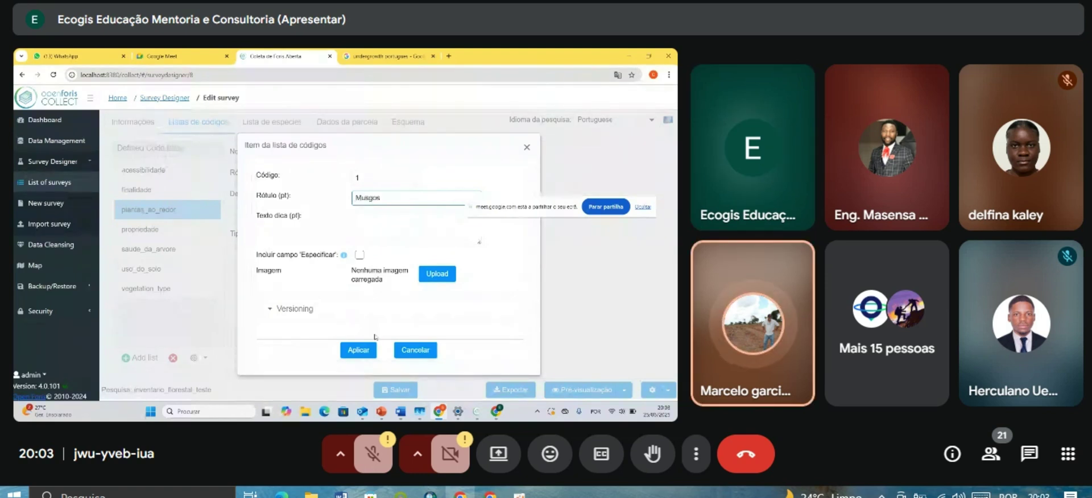
pyautogui.click(366, 351)
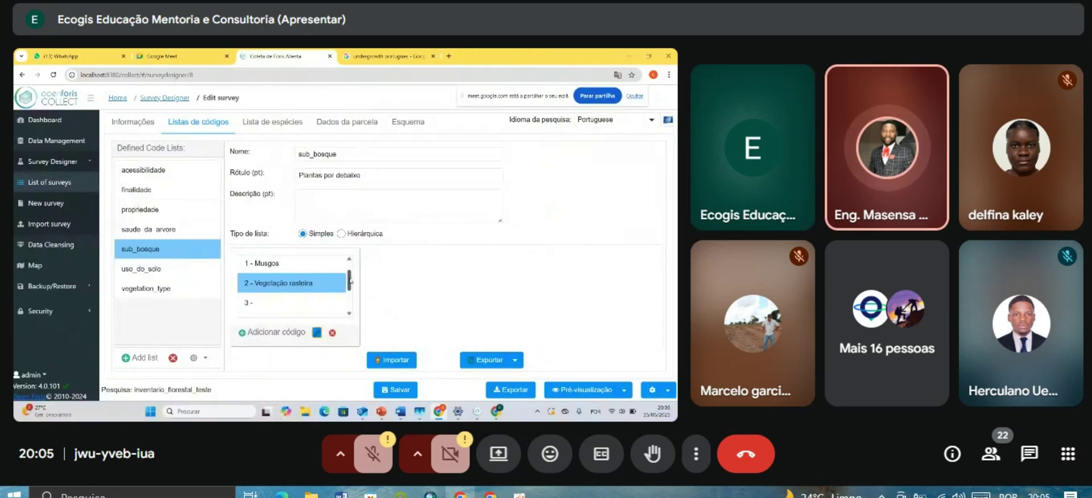
# Set the Portuguese label of code 3 in the sub_bosque list to "Plantas silvestres".
pyautogui.click(320, 304)
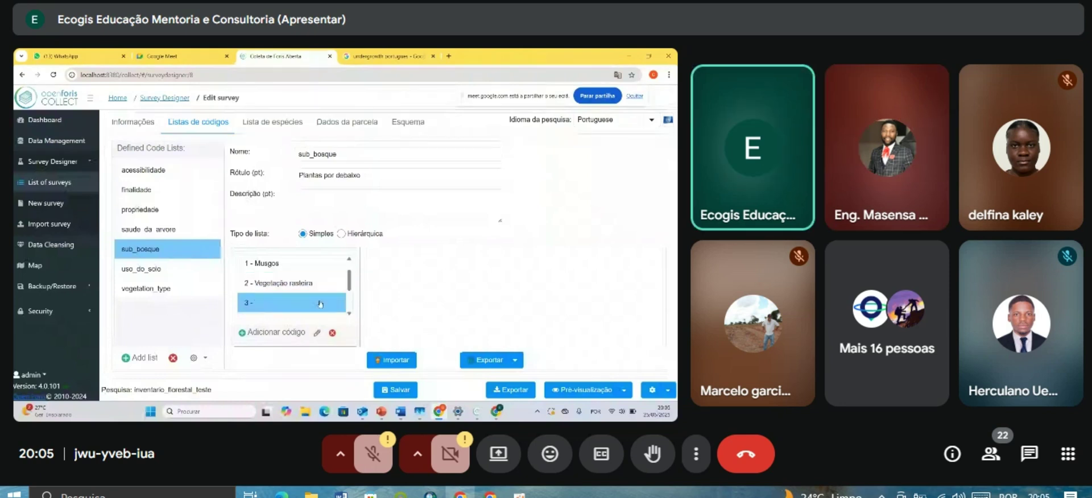
pyautogui.doubleClick(320, 304)
pyautogui.click(374, 199)
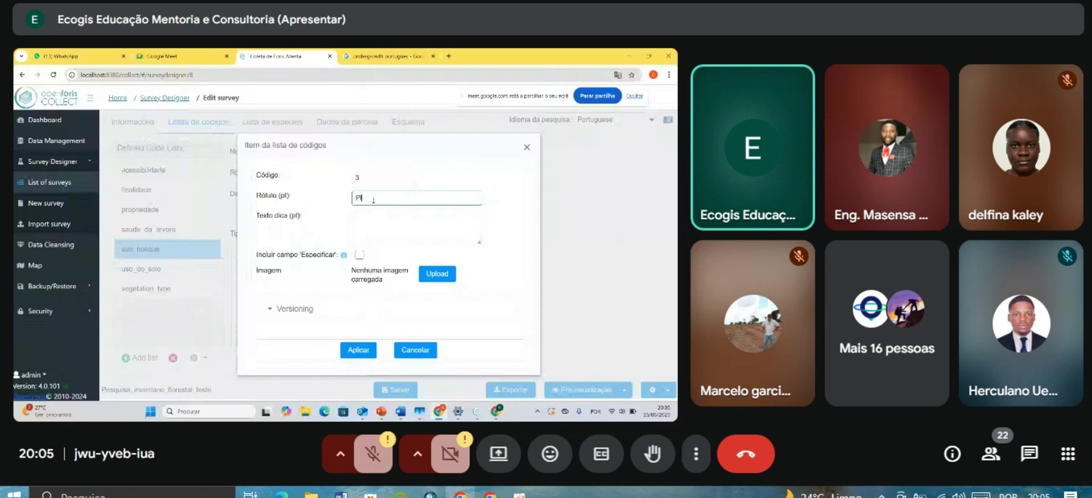
pyautogui.write('Plantas')
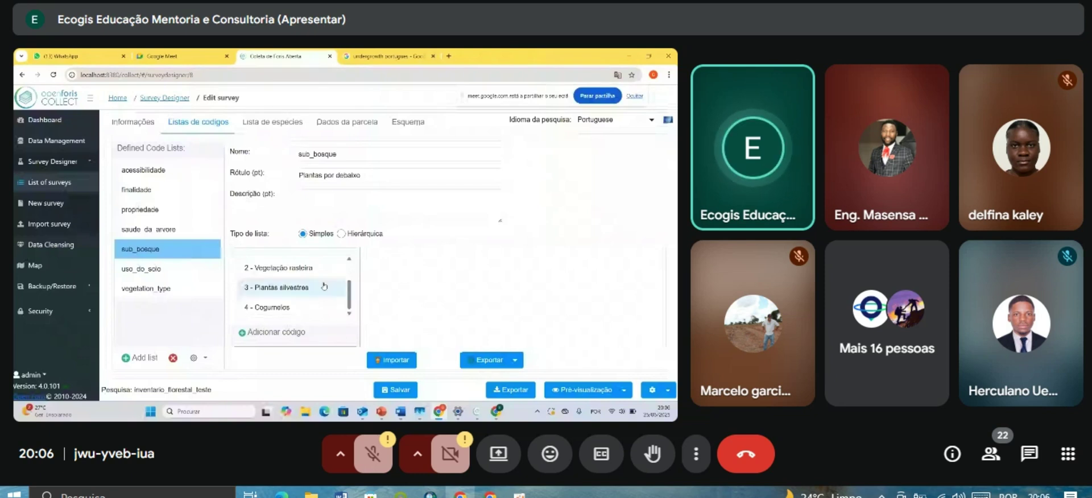
# Rename the vegetation_type code list as tipo_de_vegetacao and set its Portuguese label to "Tipo de Vegetação".
pyautogui.click(174, 270)
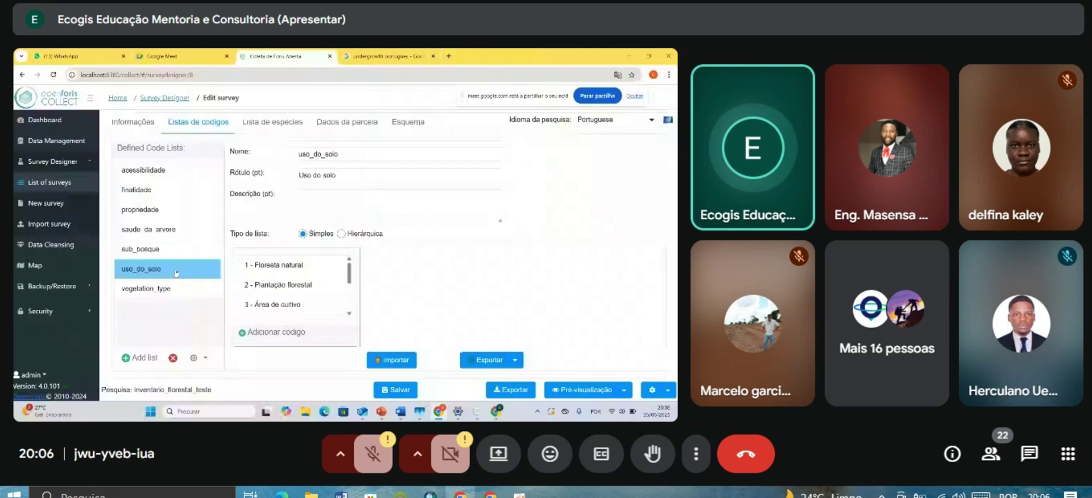
pyautogui.click(163, 289)
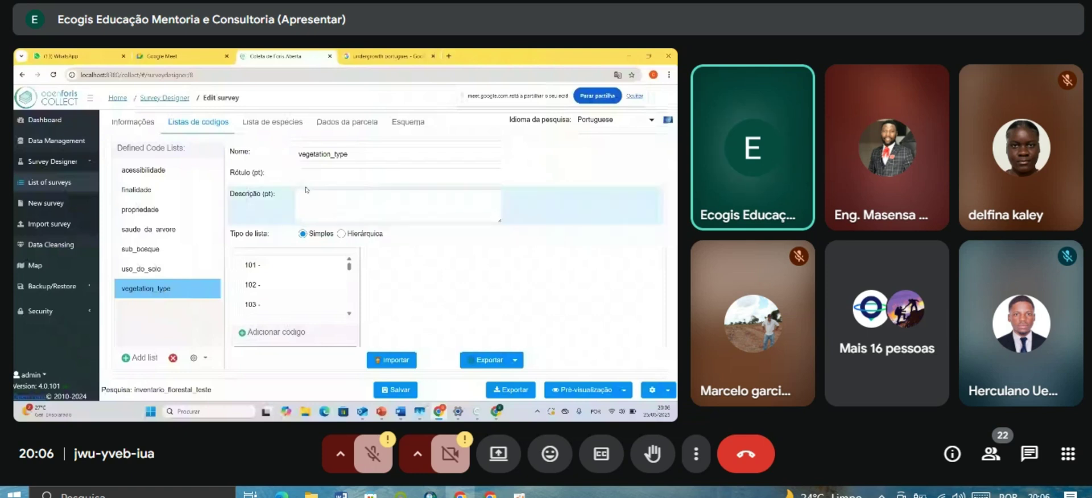
pyautogui.click(272, 161)
pyautogui.hotkey('ctrl', 'a')
pyautogui.press('BackSpace')
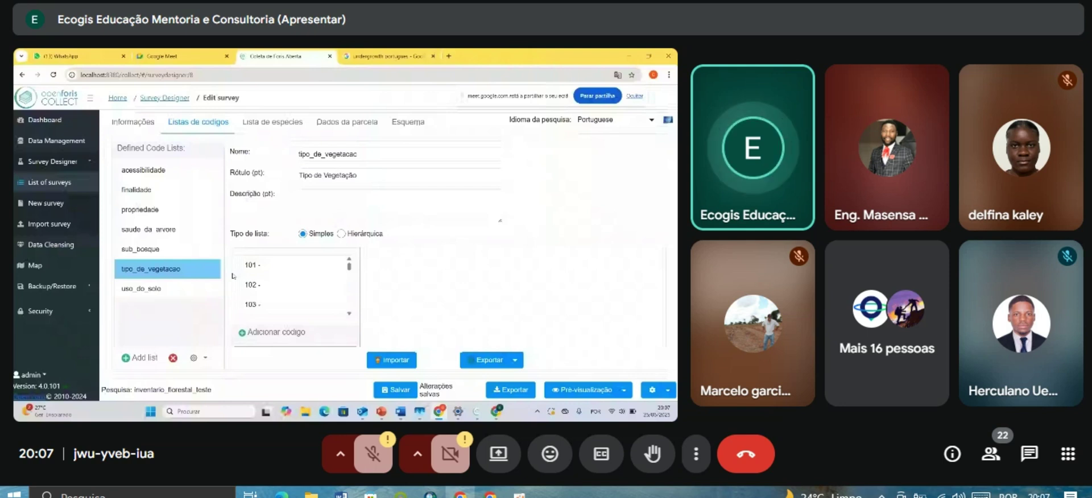
# Set the Portuguese label of code 101 in the tipo_de_vegetacao list to "Vegetação herbácea" and apply it.
pyautogui.doubleClick(279, 277)
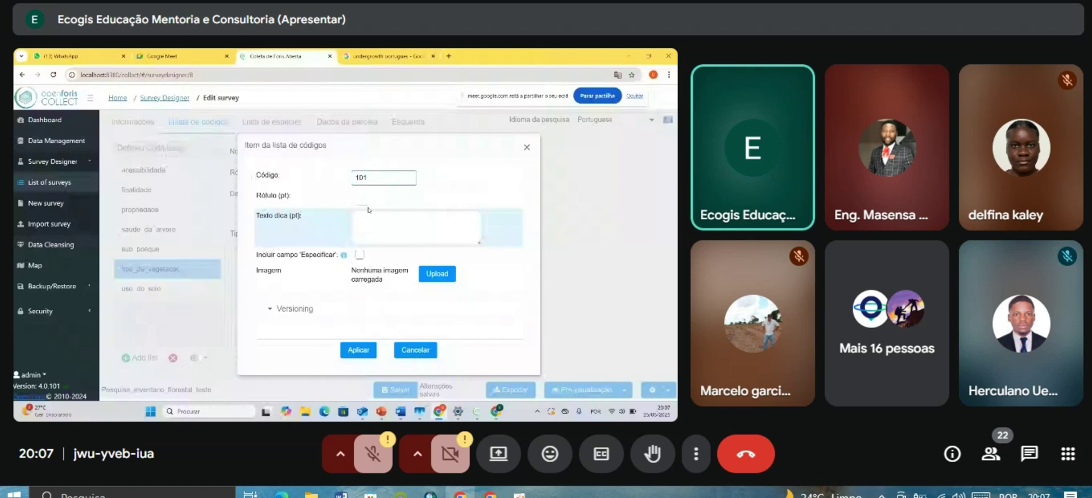
pyautogui.click(368, 198)
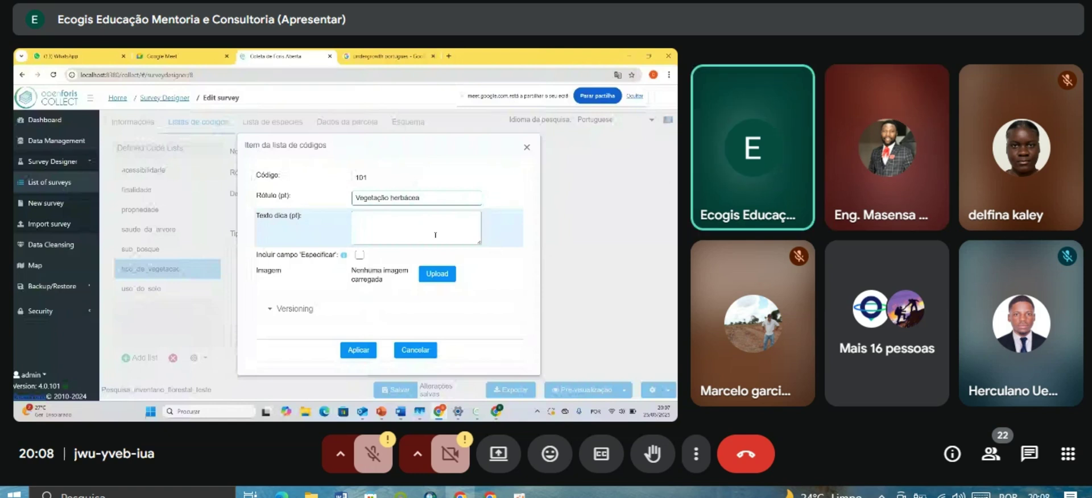
pyautogui.click(358, 349)
# Set the Portuguese label of code 102 in the tipo_de_vegetacao list to "Gramineas", apply it and select code 103.
pyautogui.click(279, 290)
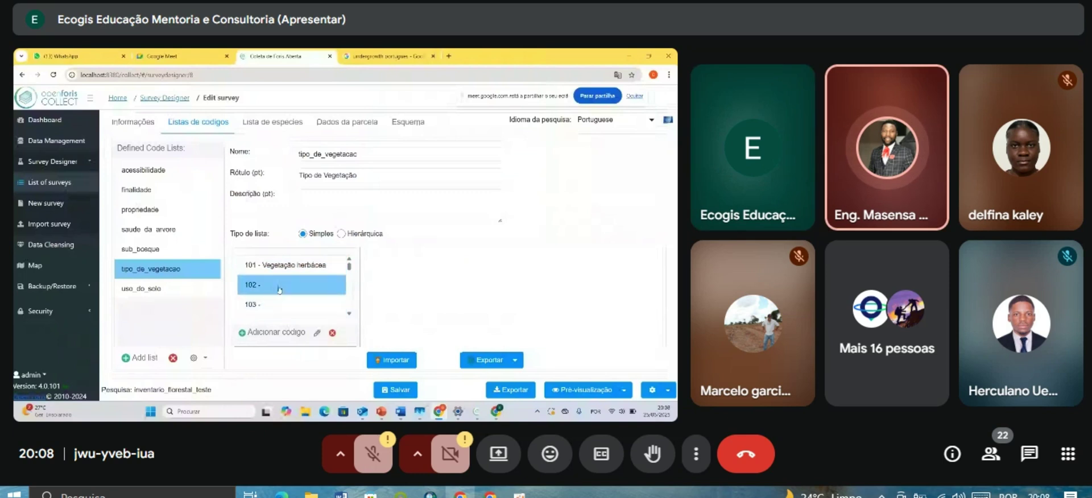
pyautogui.doubleClick(280, 290)
pyautogui.write('Gramineas')
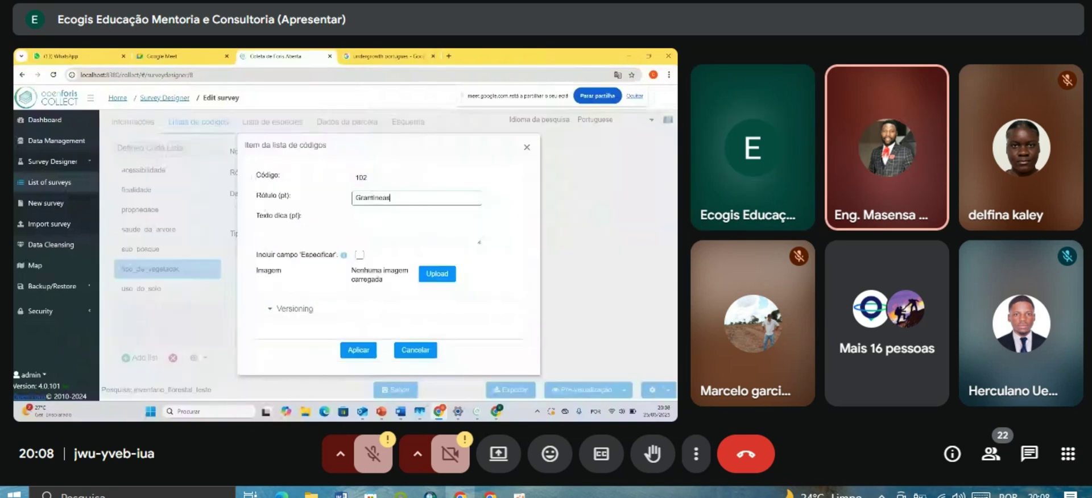
pyautogui.click(367, 354)
pyautogui.click(367, 351)
pyautogui.click(301, 304)
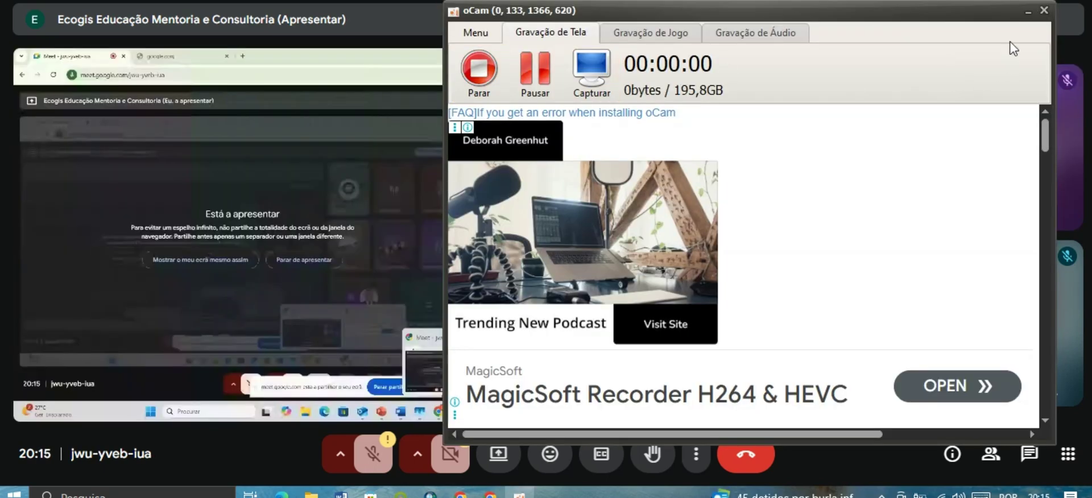
pyautogui.click(1028, 11)
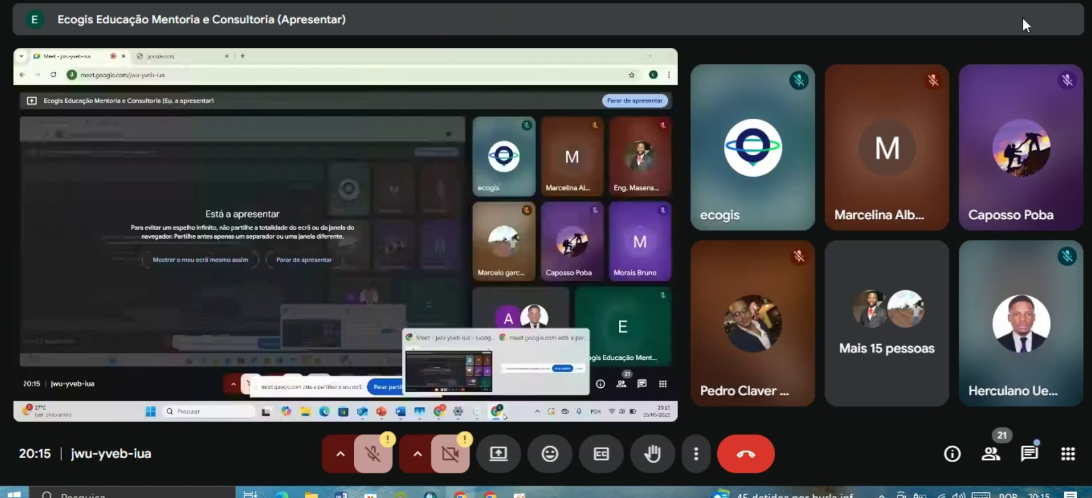
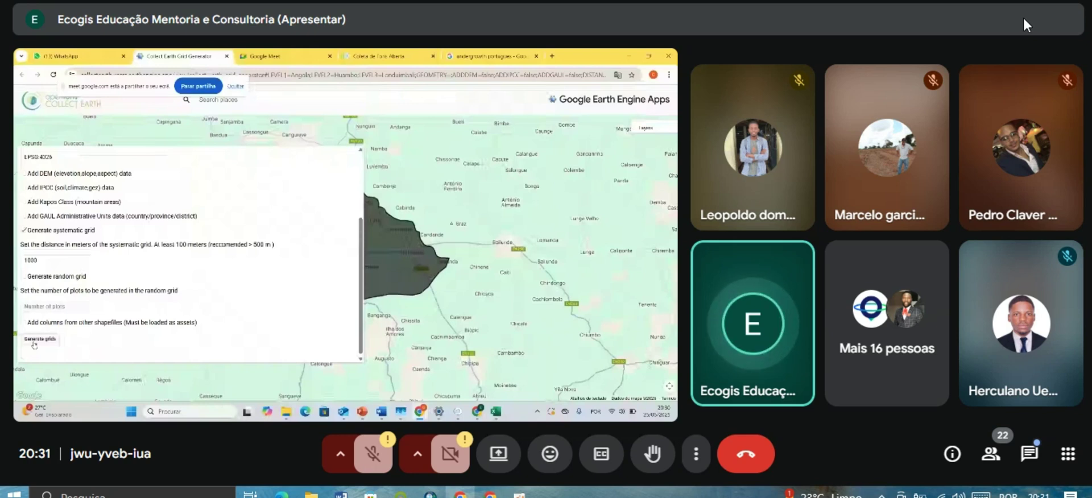
# Generate the systematic sampling grid for the chosen district in the Collect Earth Grid Generator.
pyautogui.click(34, 342)
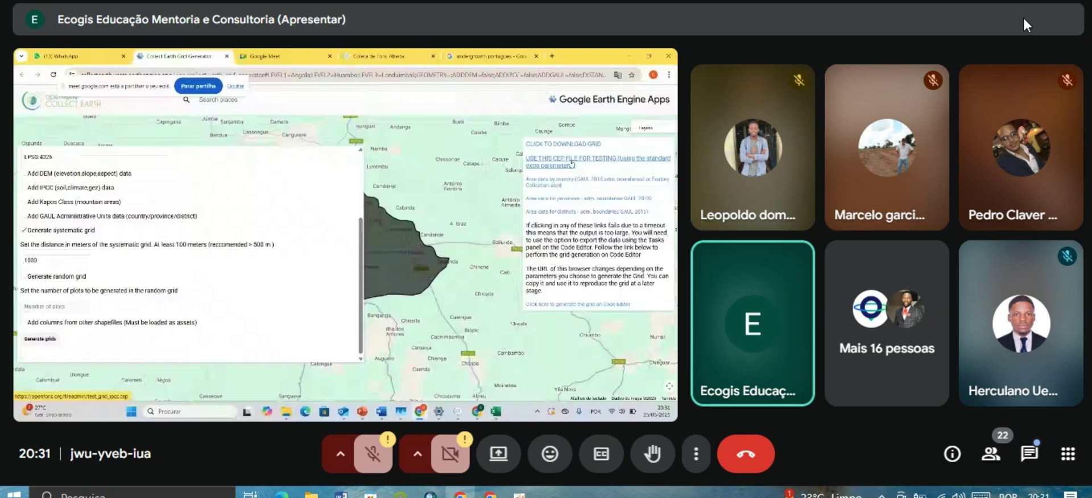